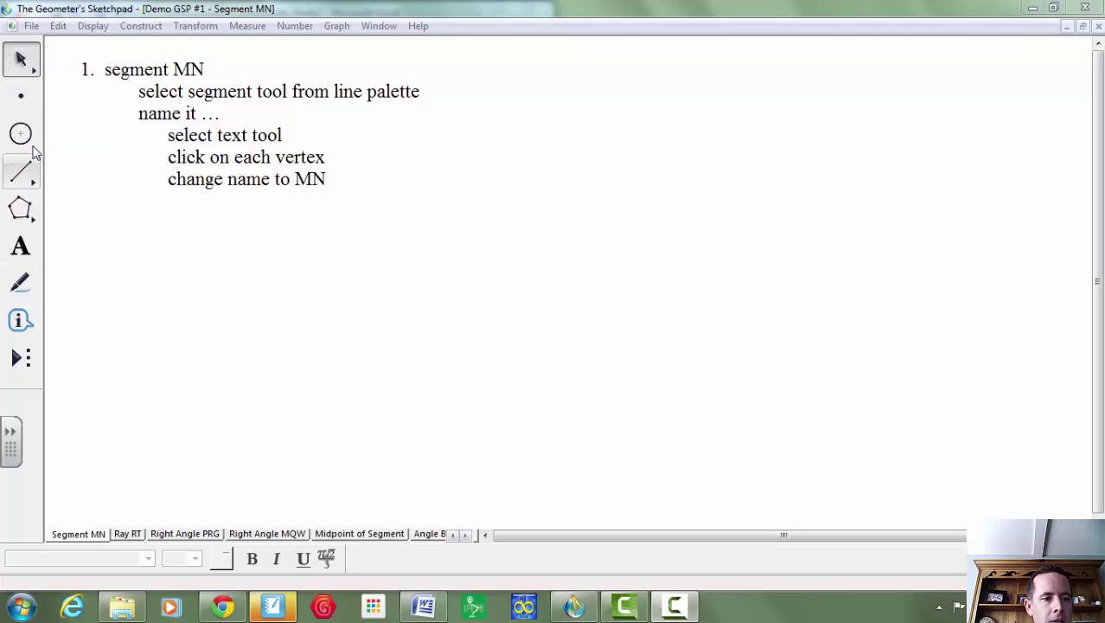
# Select the Segment tool from the Straightedge tool's flyout
pyautogui.click(21, 172)
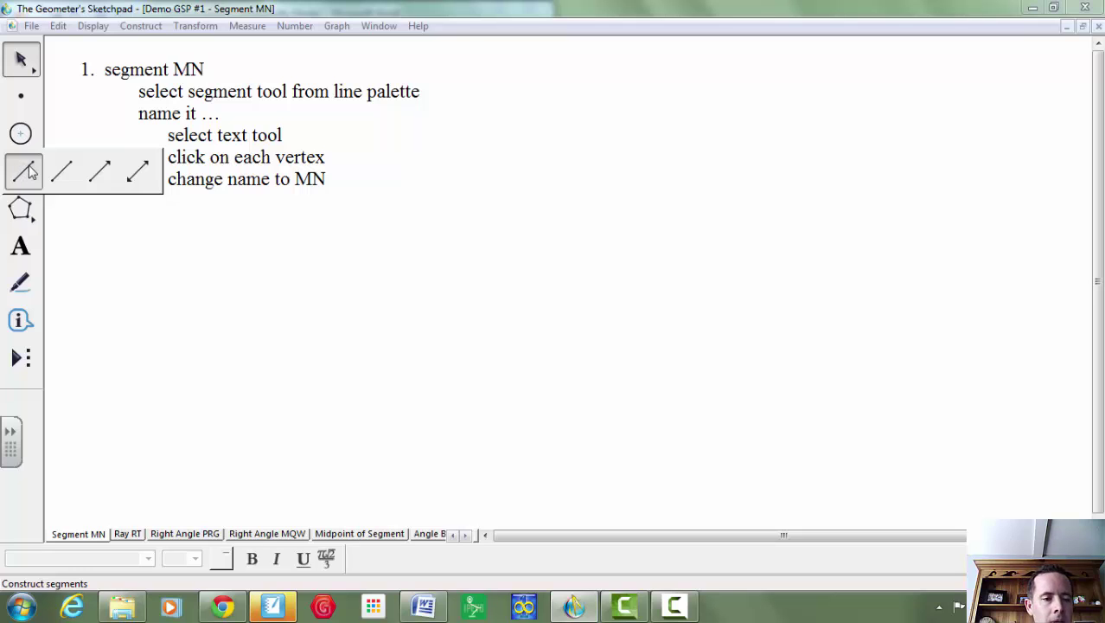
pyautogui.moveTo(30, 172); pyautogui.dragTo(74, 180)
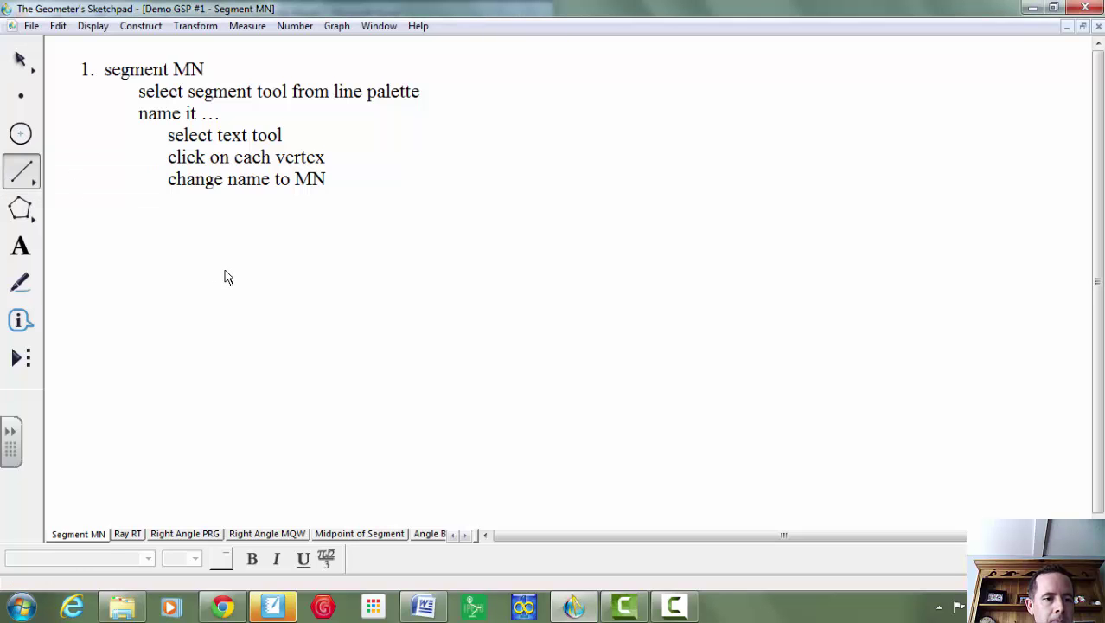
# Draw a segment below the instructions and show its endpoint labels D and E
pyautogui.moveTo(220, 267); pyautogui.dragTo(420, 224)
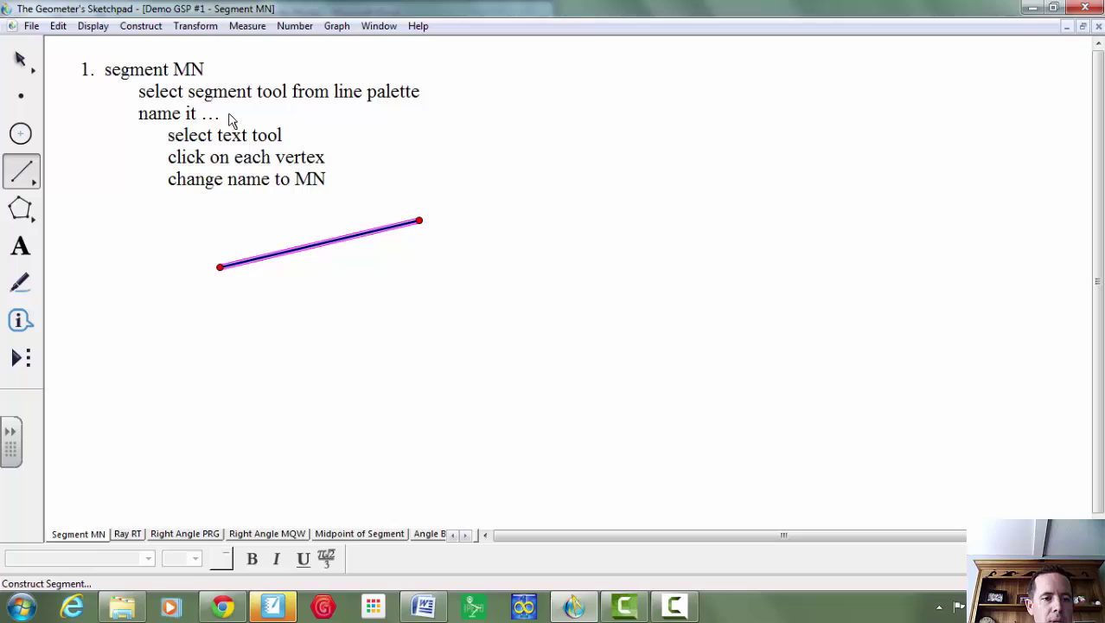
pyautogui.click(21, 247)
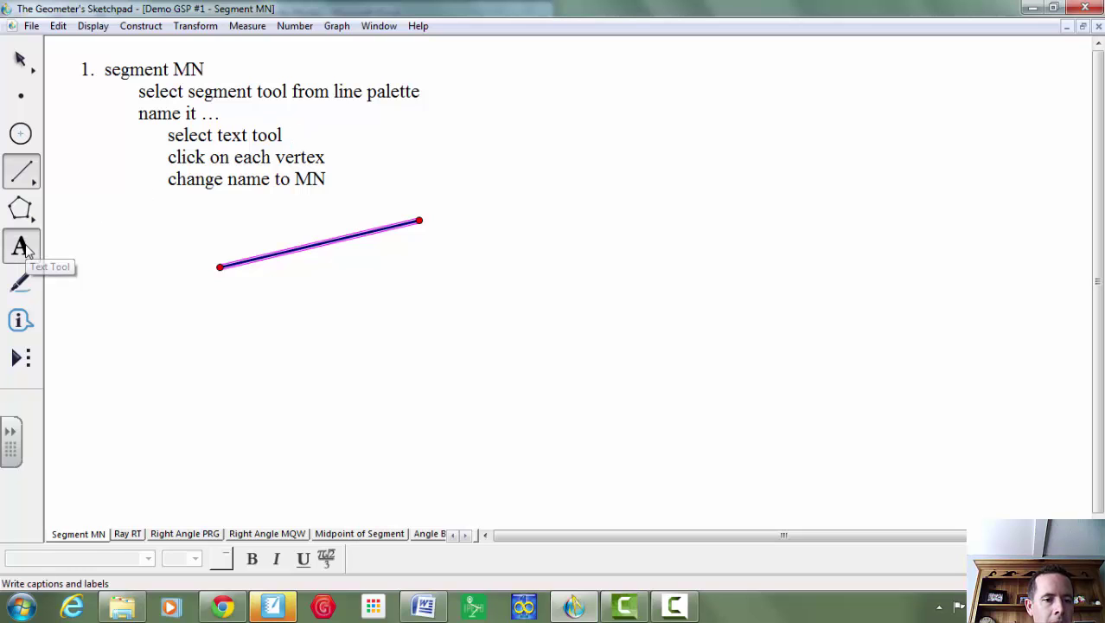
pyautogui.click(219, 268)
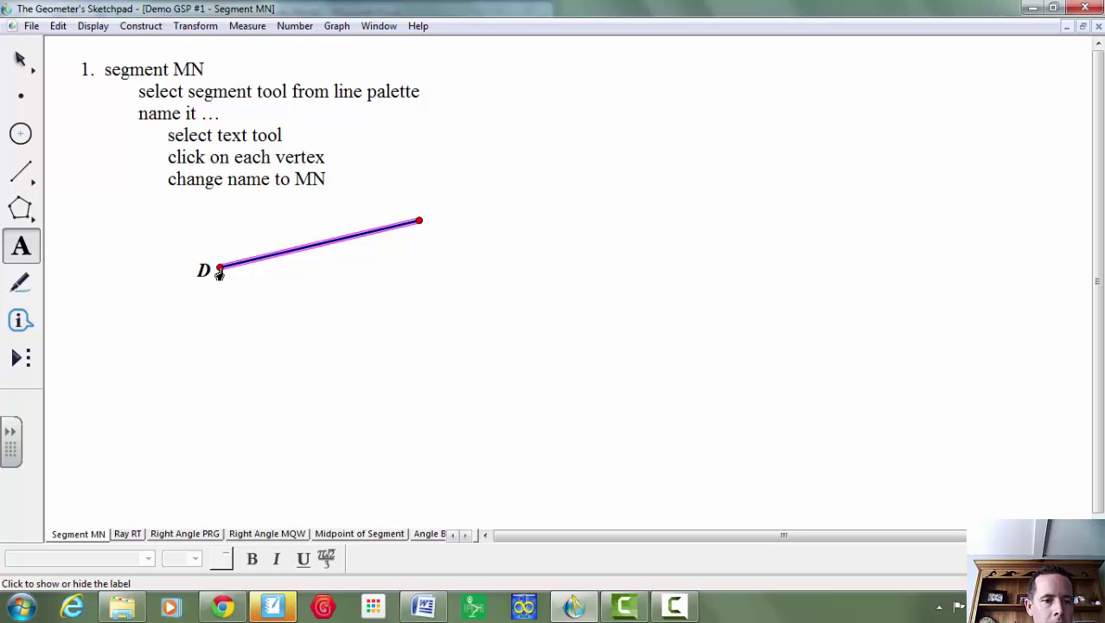
pyautogui.click(420, 222)
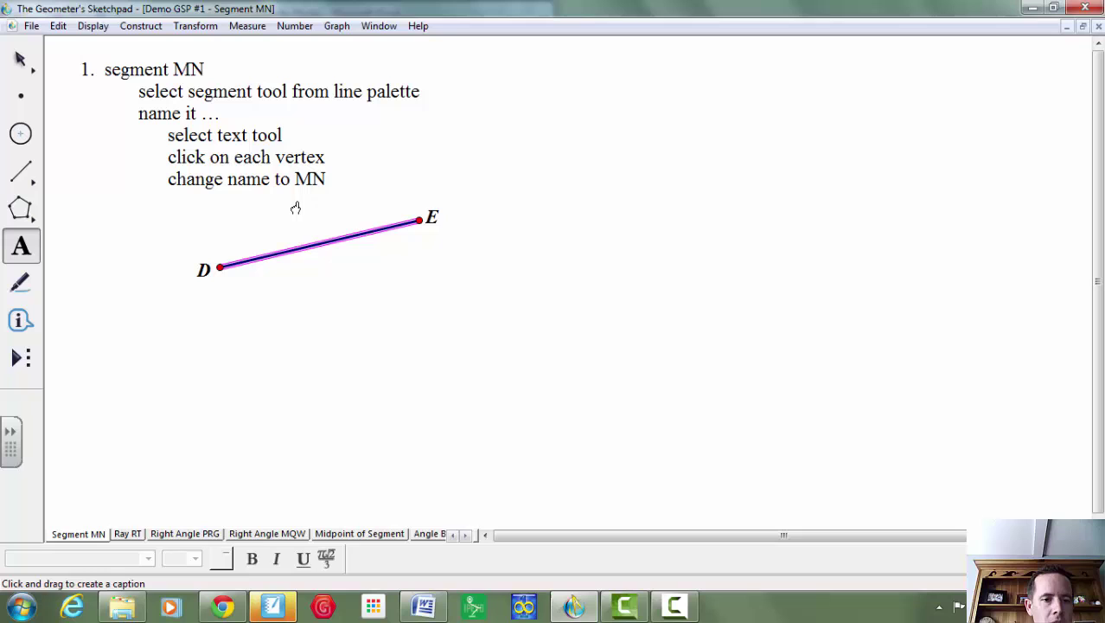
# Rename the segment's endpoints D and E to M and N
pyautogui.click(17, 59)
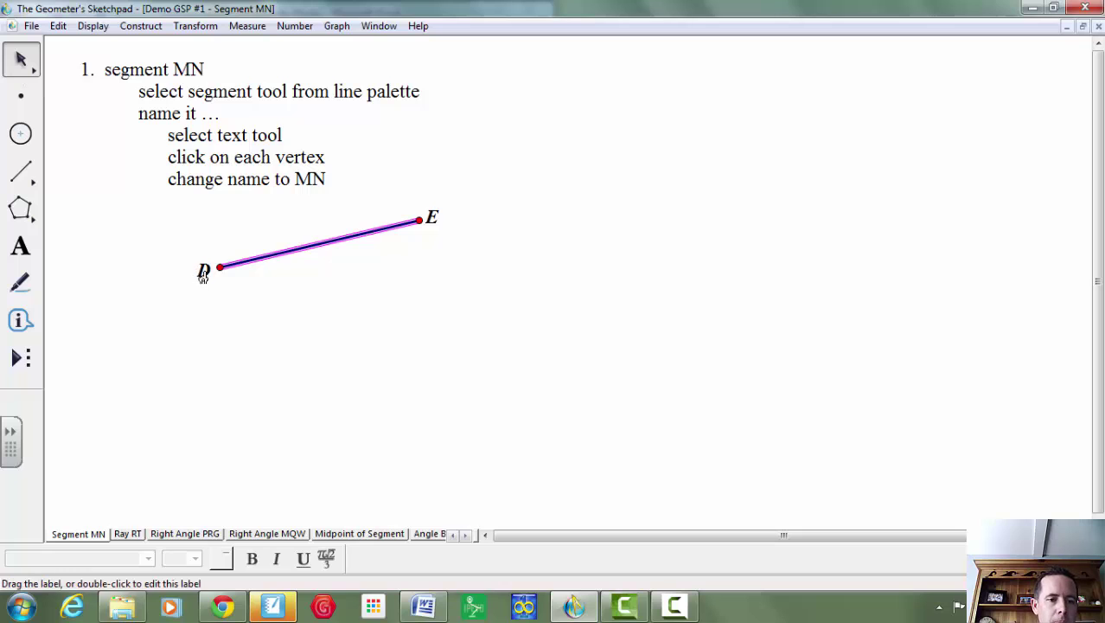
pyautogui.doubleClick(204, 272)
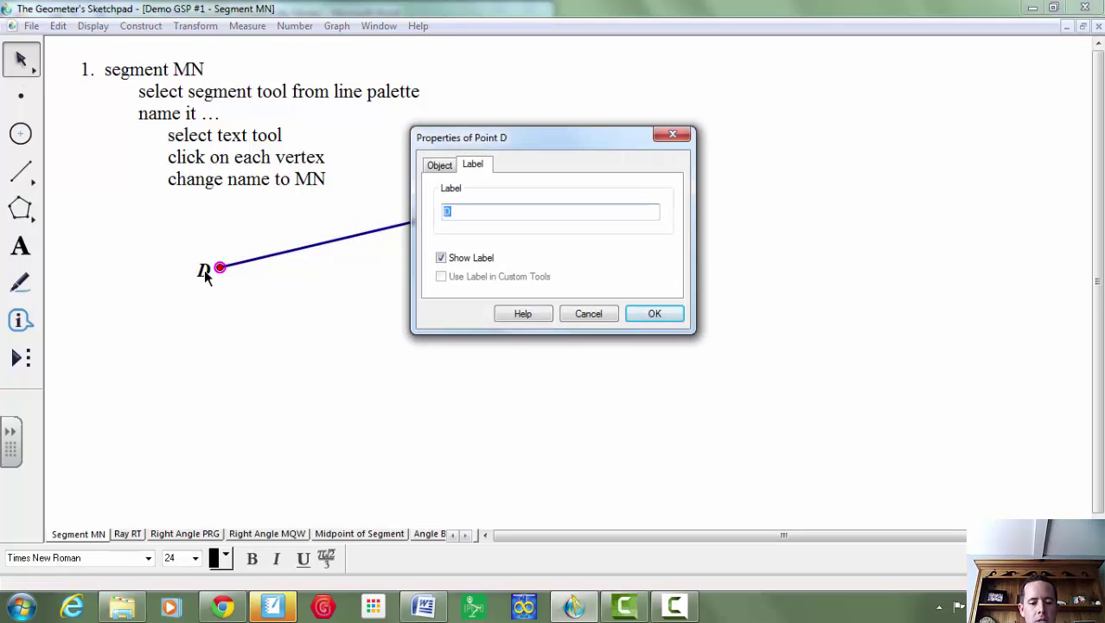
pyautogui.write('M')
pyautogui.click(671, 322)
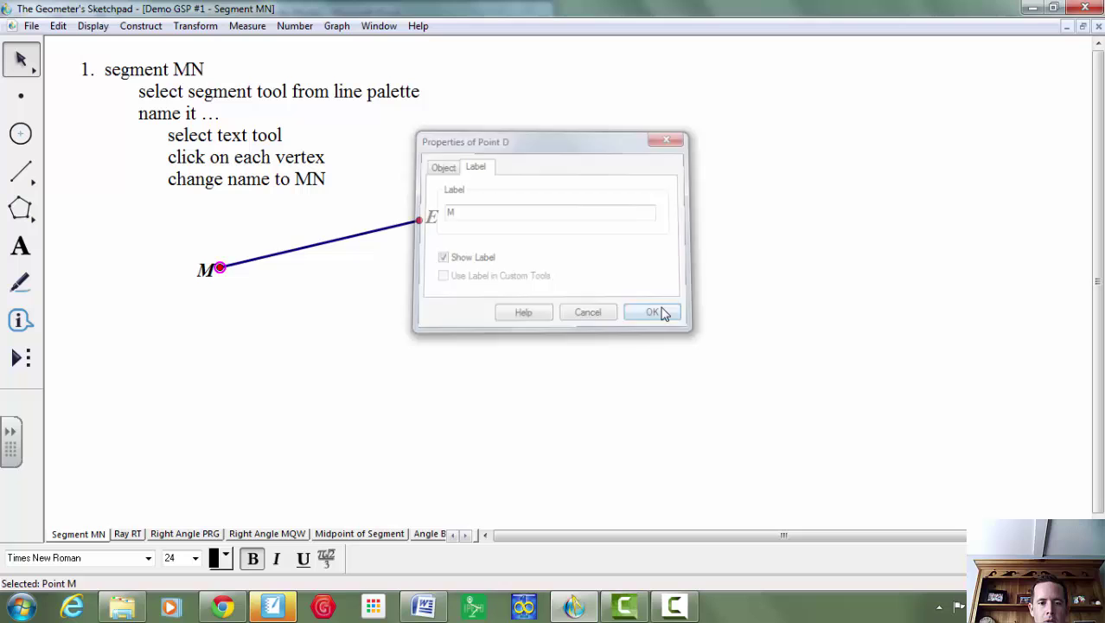
pyautogui.doubleClick(432, 220)
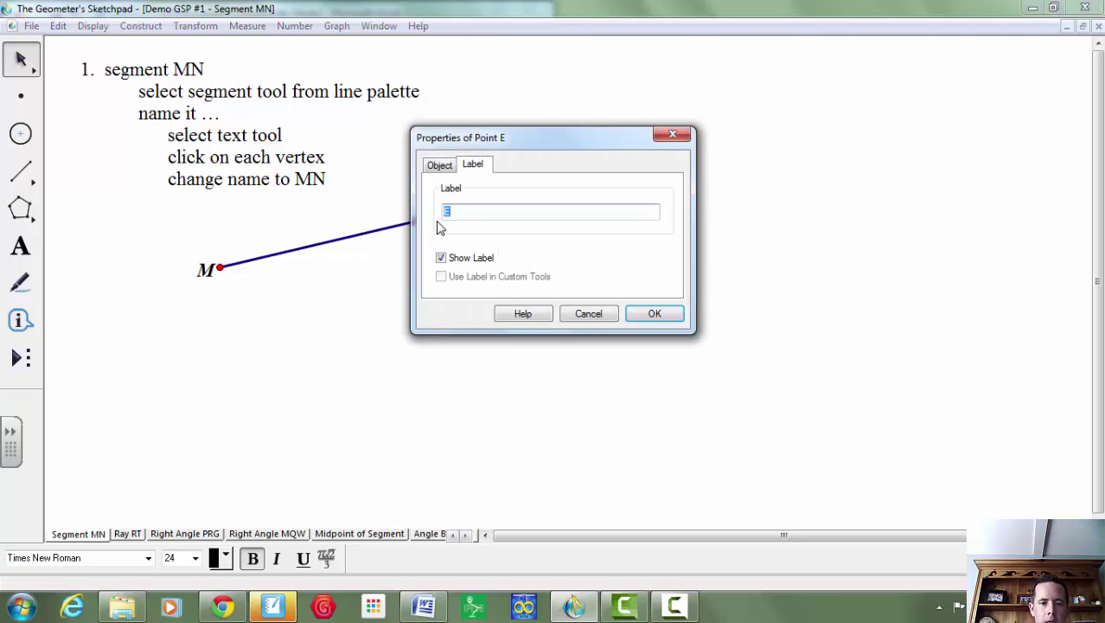
pyautogui.click(639, 313)
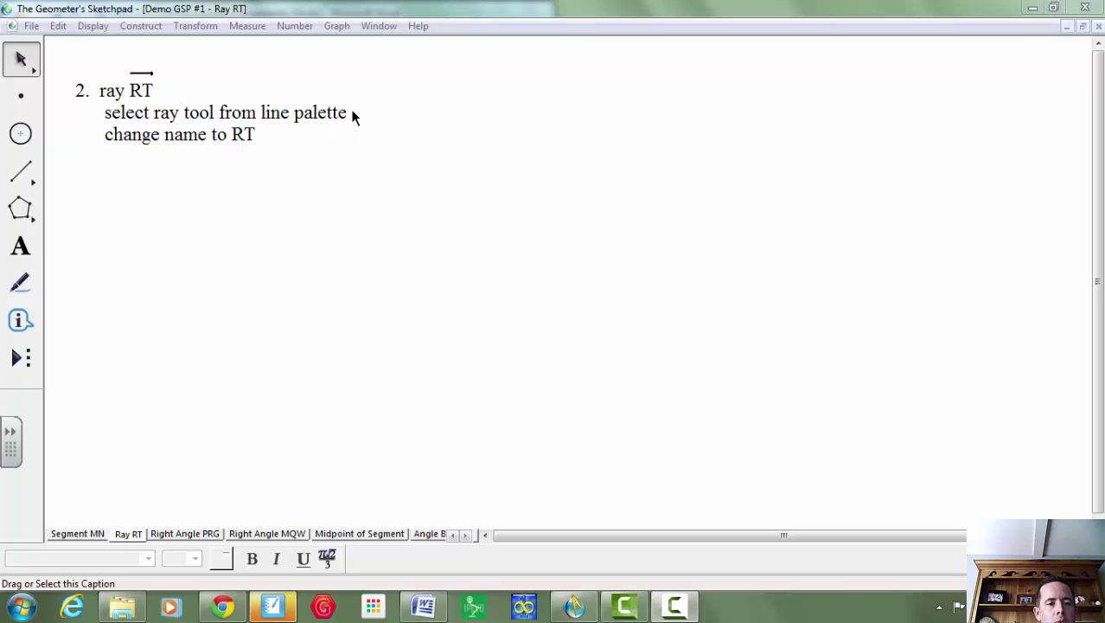
# Draw a ray pointing up and to the right, and show its point labels A and B
pyautogui.click(23, 177)
pyautogui.moveTo(23, 177); pyautogui.dragTo(101, 177)
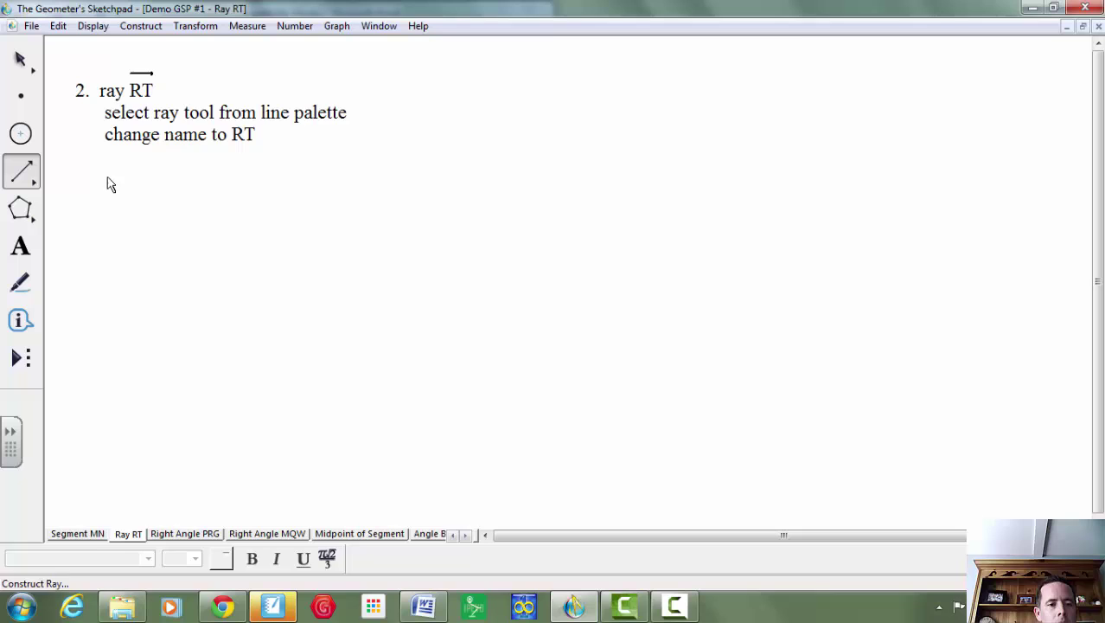
pyautogui.moveTo(197, 232); pyautogui.dragTo(308, 195)
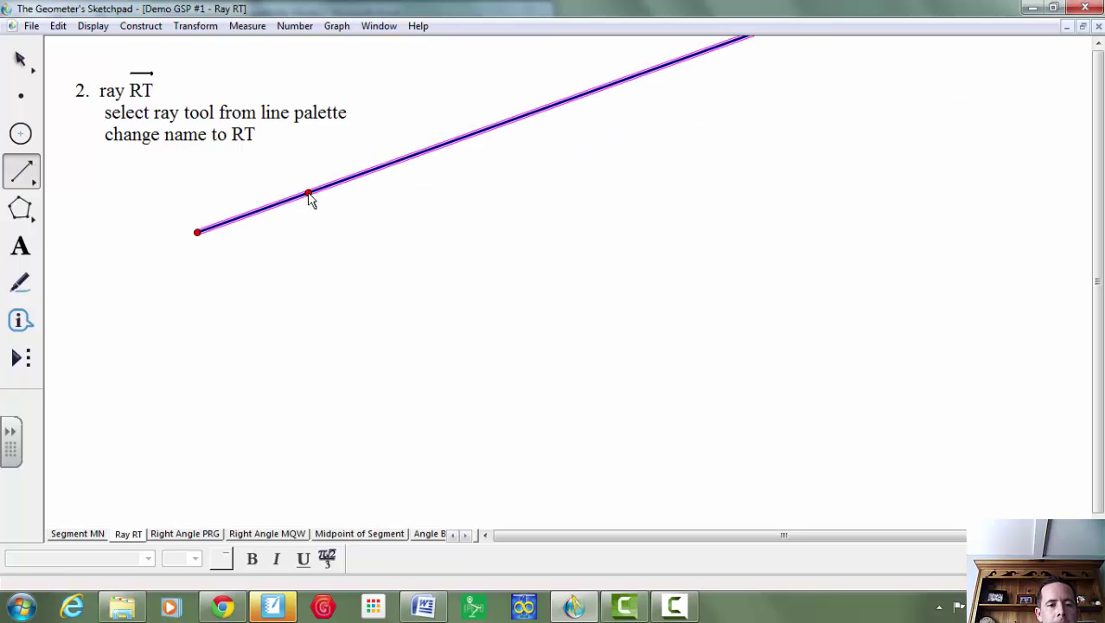
pyautogui.click(26, 247)
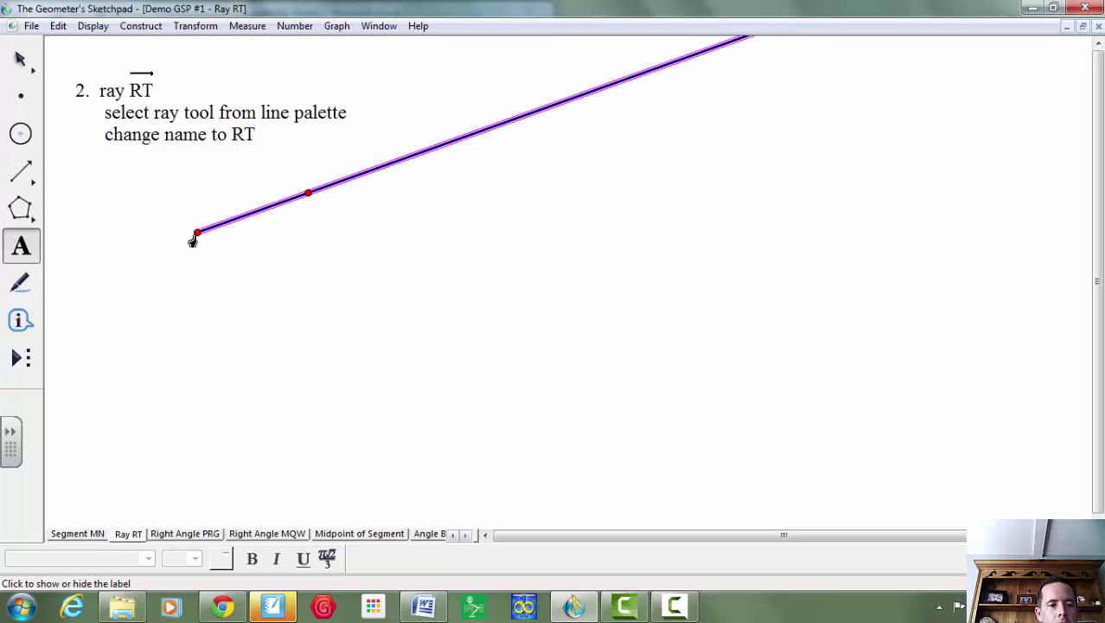
pyautogui.click(309, 193)
pyautogui.click(23, 61)
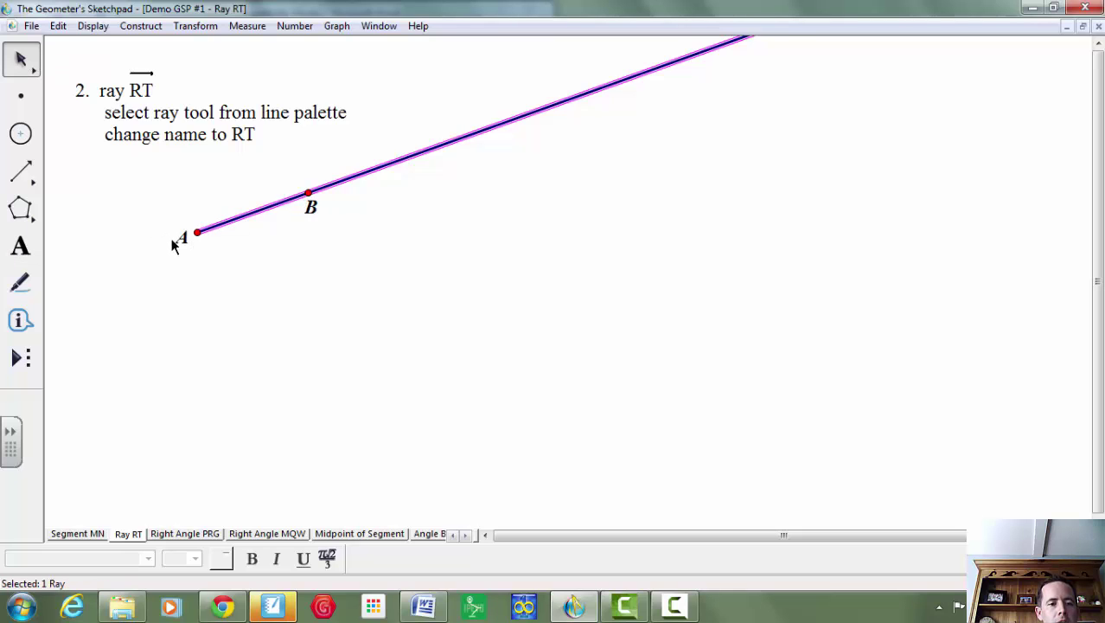
# Rename the ray's points A and B to R and T
pyautogui.doubleClick(181, 241)
pyautogui.write('R')
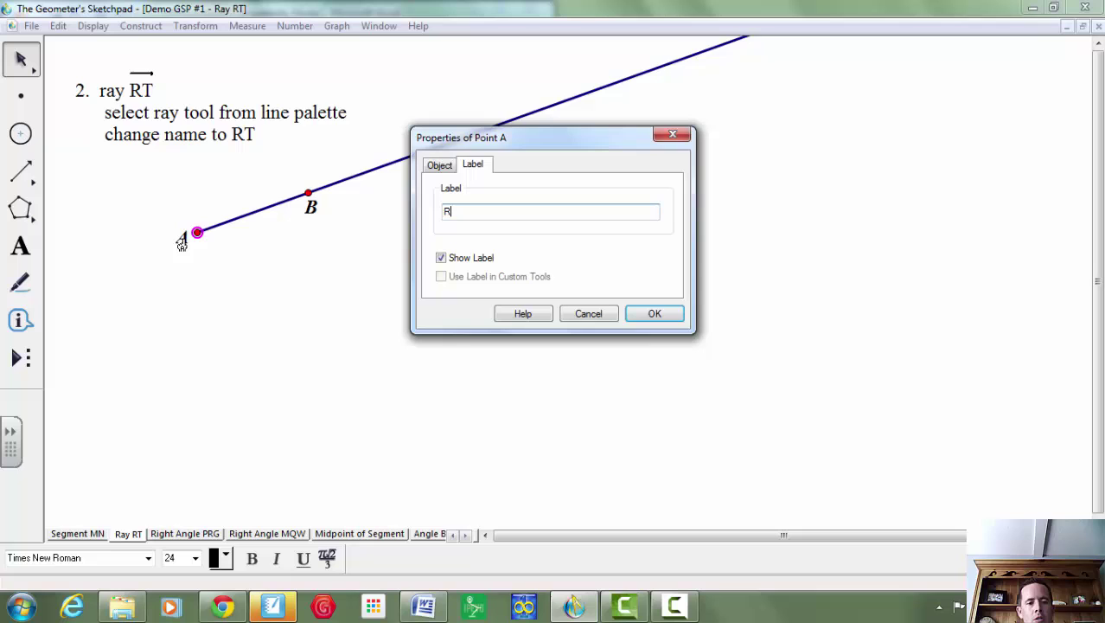
pyautogui.click(671, 313)
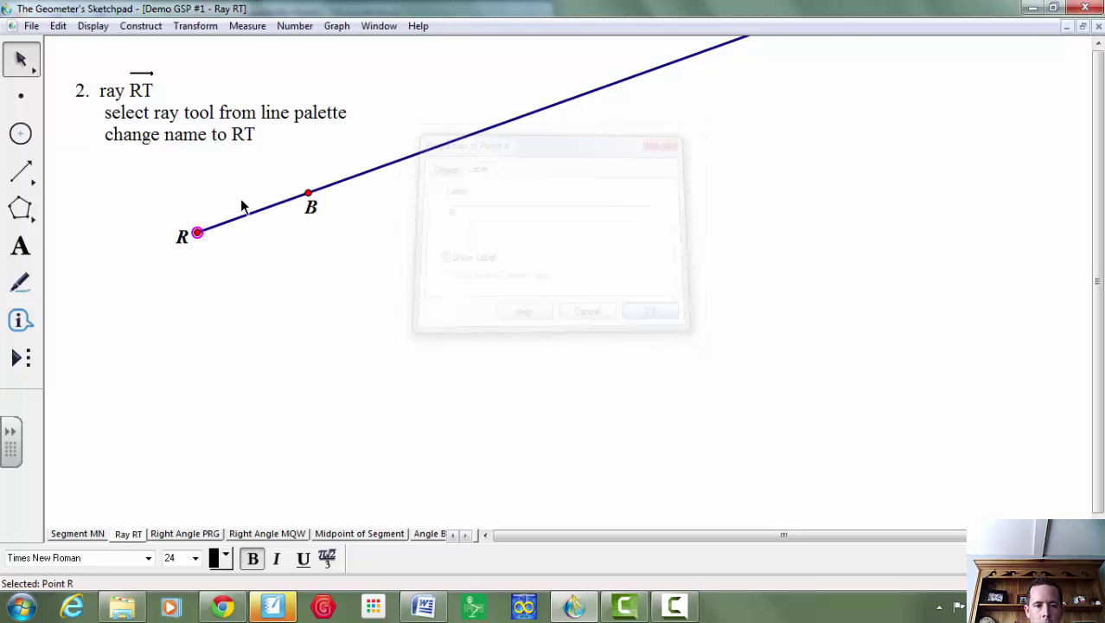
pyautogui.doubleClick(310, 208)
pyautogui.write('T')
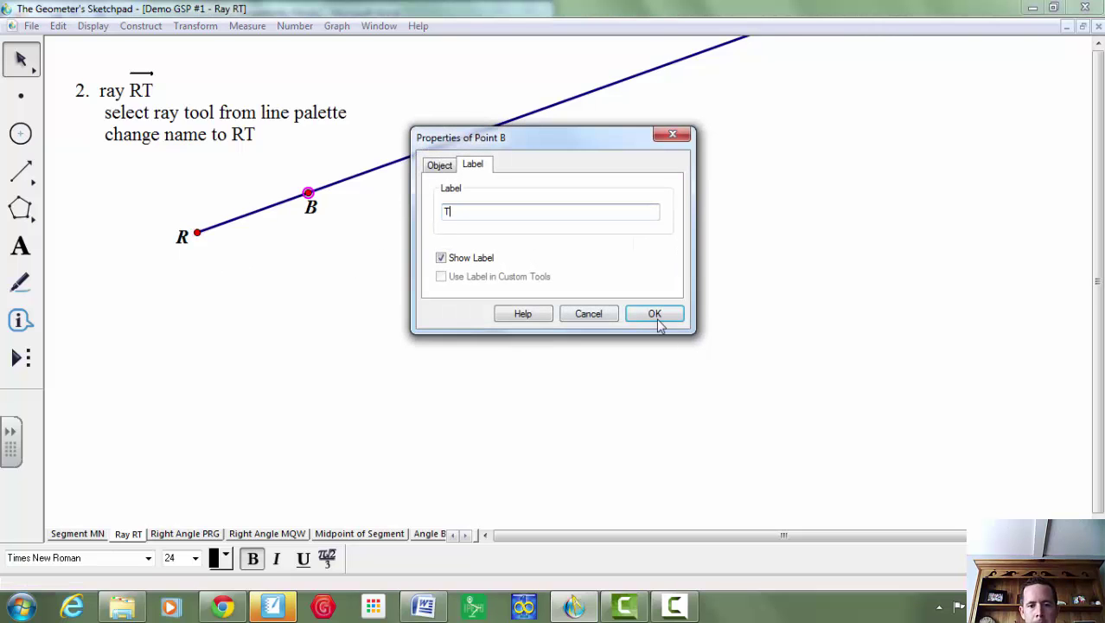
pyautogui.click(656, 319)
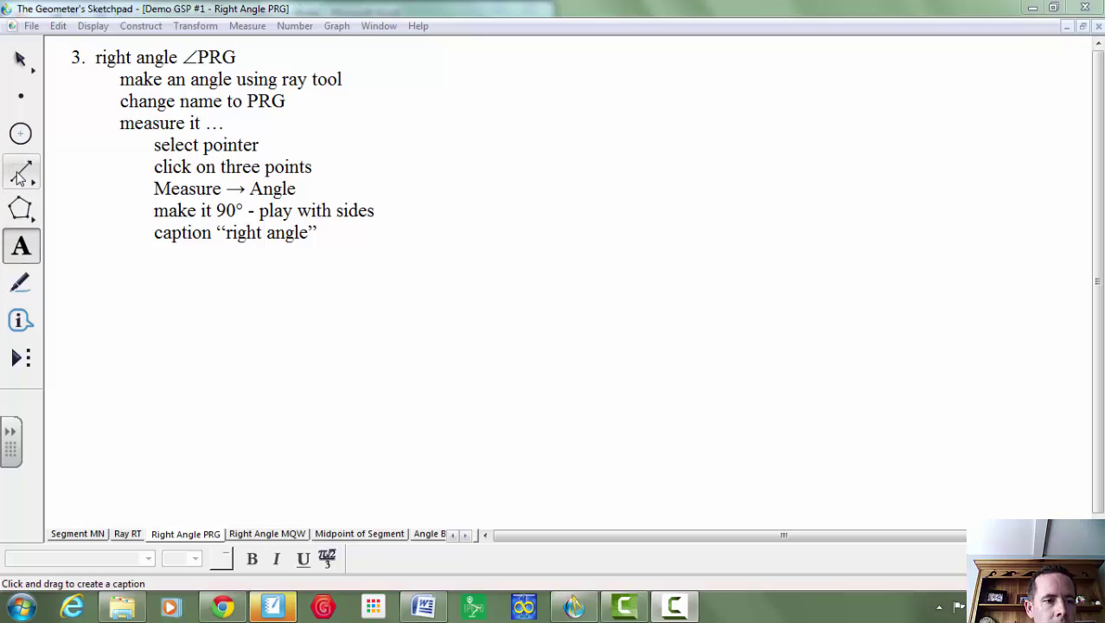
# Draw a two-ray angle and display its three point labels D, E and F
pyautogui.moveTo(21, 175); pyautogui.dragTo(117, 179)
pyautogui.moveTo(444, 283)
pyautogui.mouseDown()
pyautogui.moveTo(457, 224)
pyautogui.moveTo(532, 157)
pyautogui.moveTo(443, 289)
pyautogui.moveTo(581, 286)
pyautogui.mouseUp()
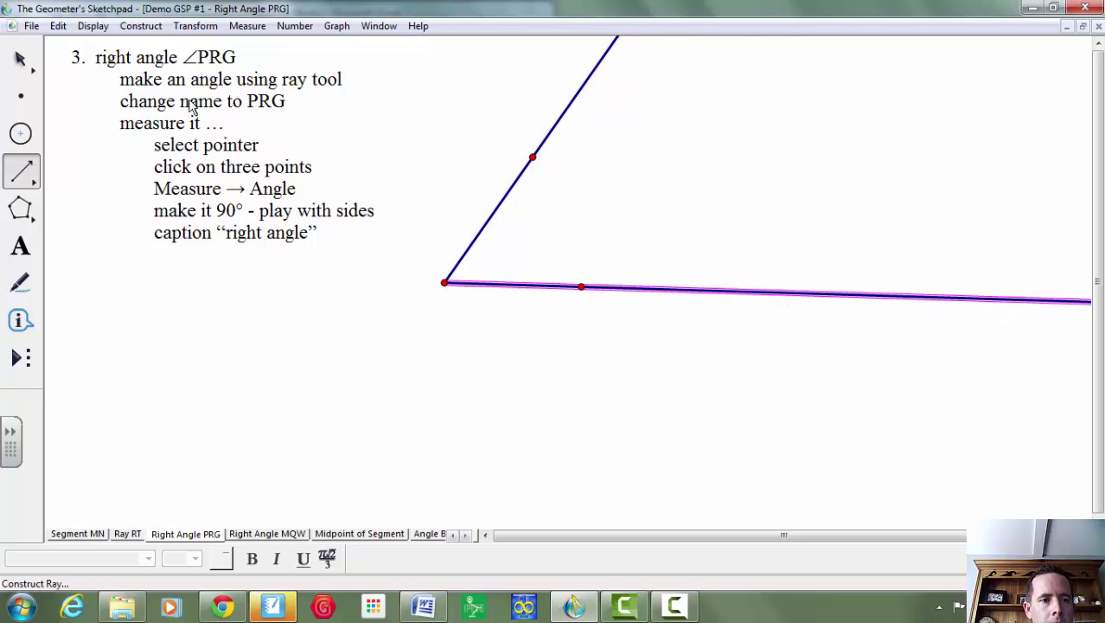
pyautogui.click(31, 250)
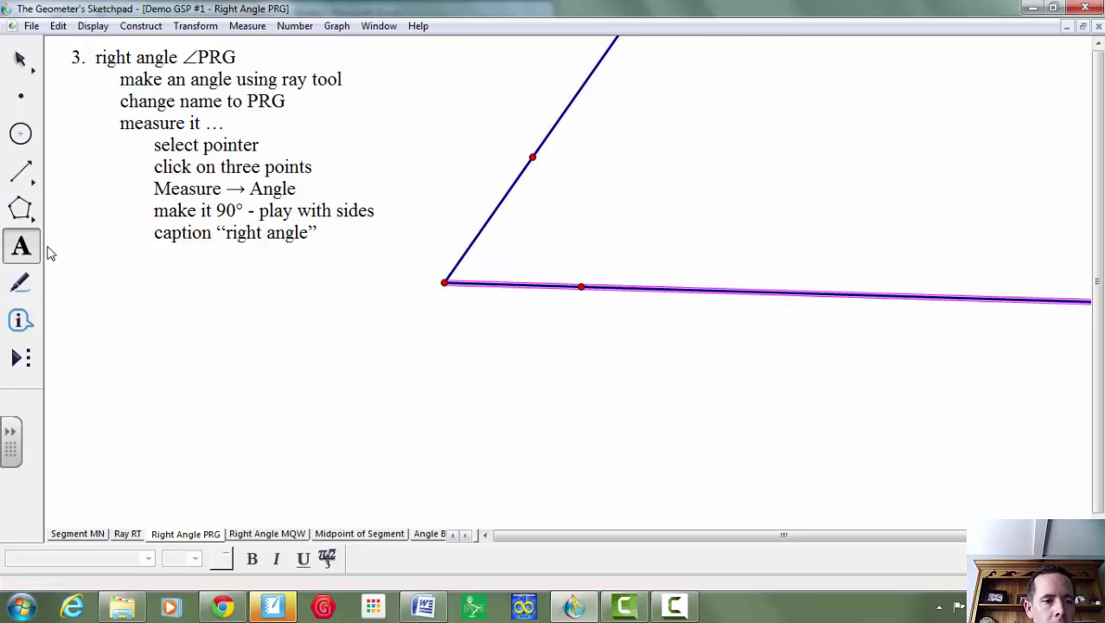
pyautogui.click(531, 158)
pyautogui.click(443, 285)
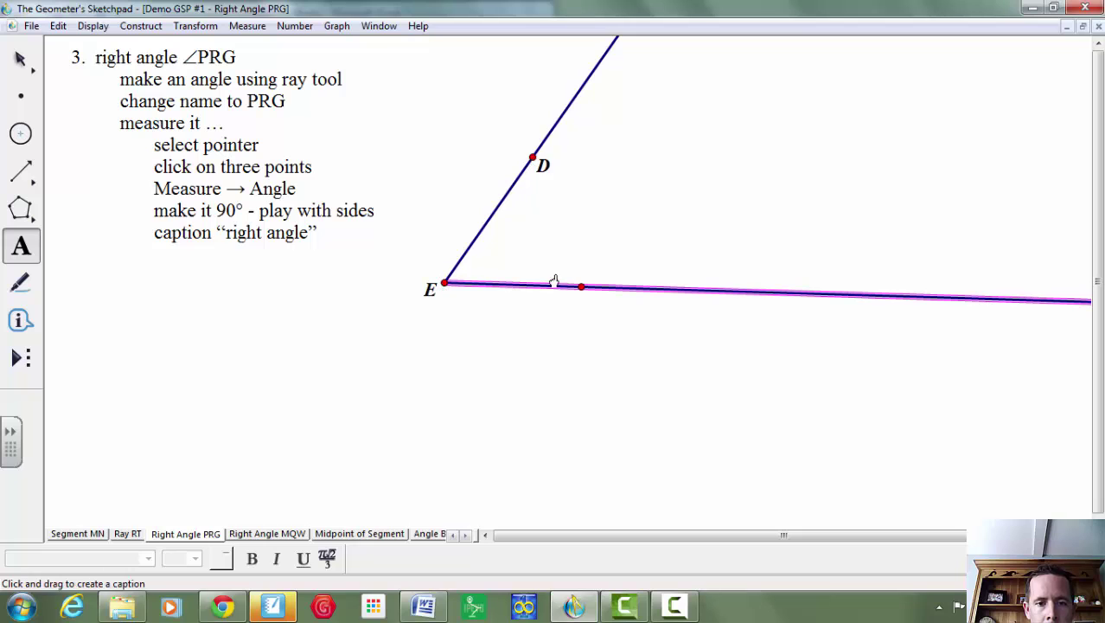
pyautogui.click(583, 289)
pyautogui.click(8, 58)
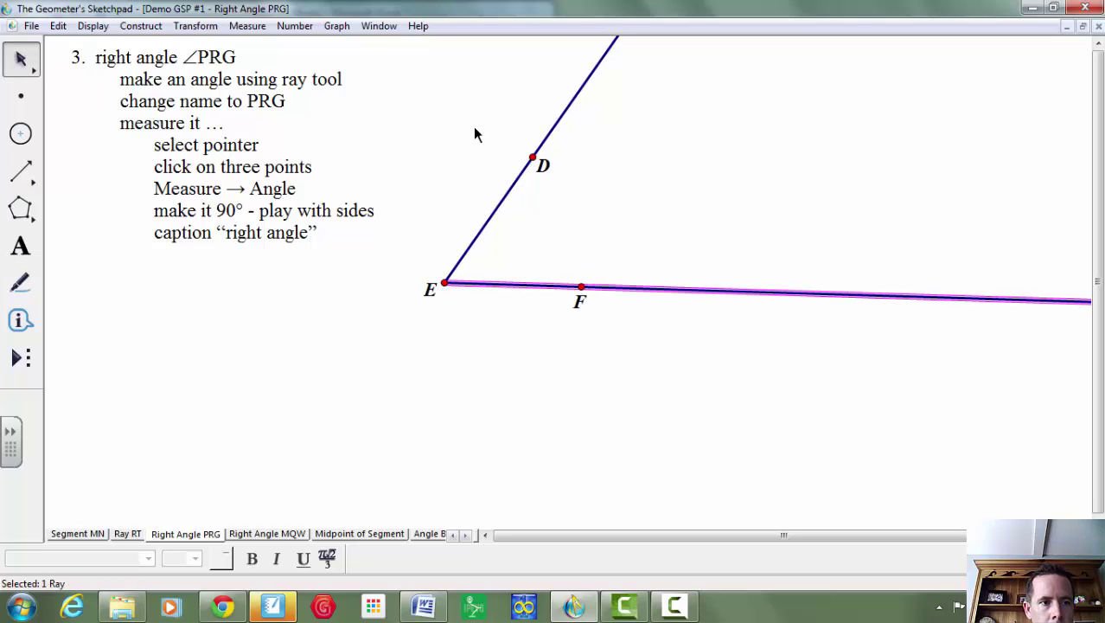
# Relabel the angle's points D, E and F as P, R and G, with vertex R
pyautogui.doubleClick(543, 166)
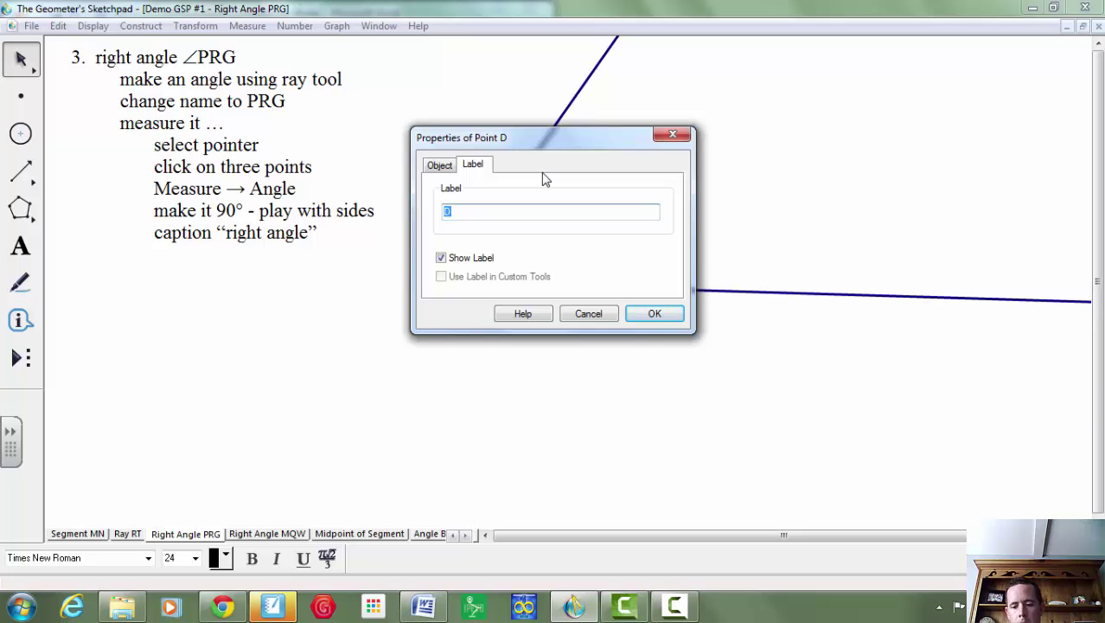
pyautogui.click(654, 313)
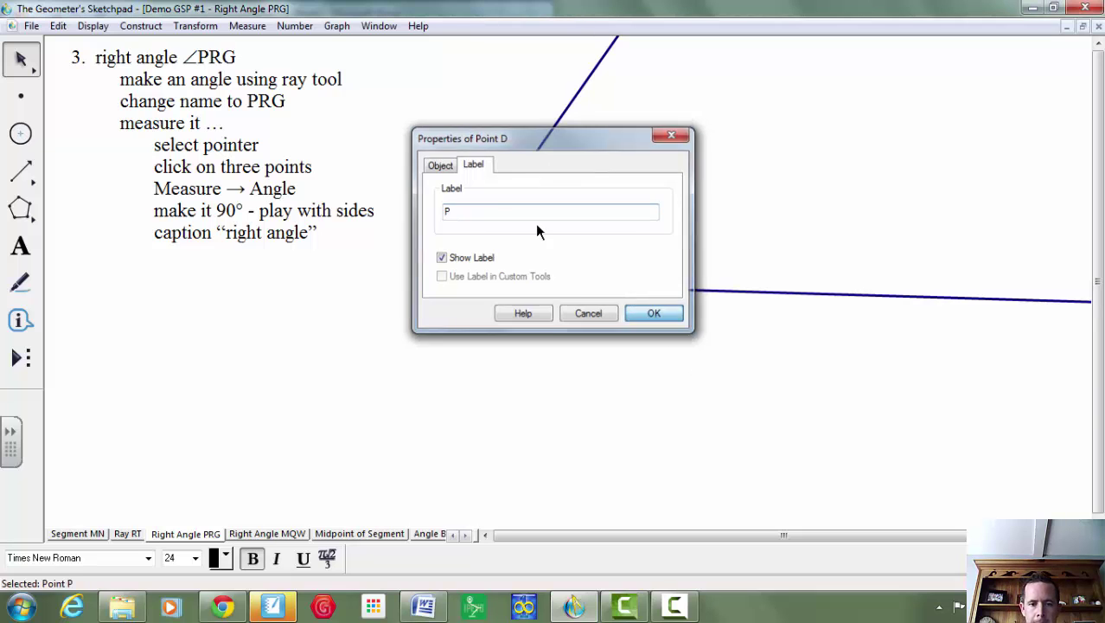
pyautogui.doubleClick(436, 294)
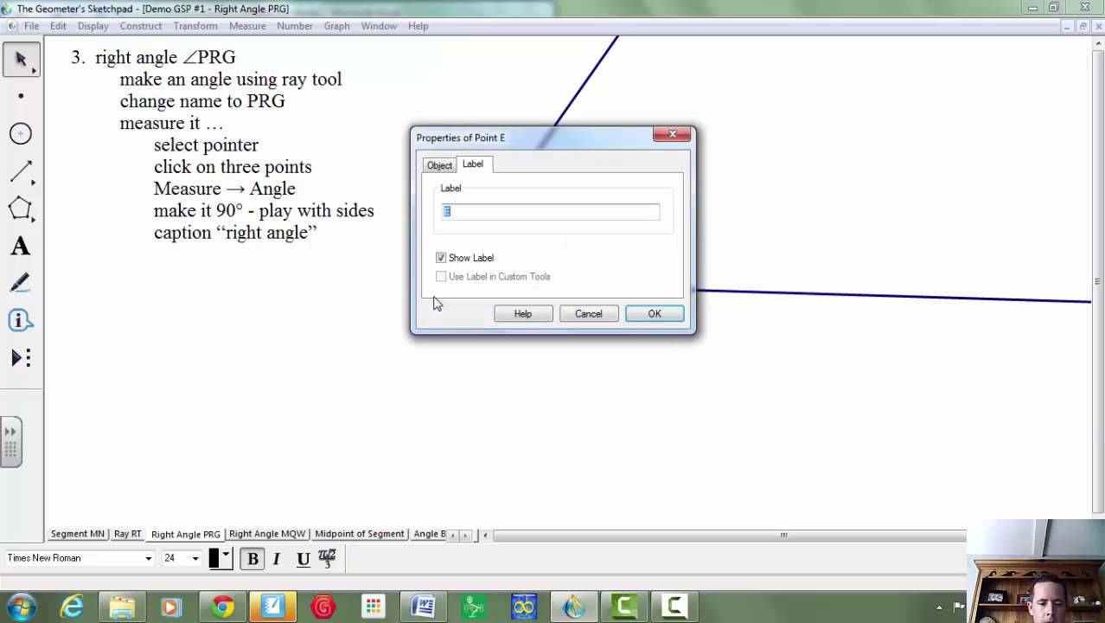
pyautogui.click(649, 314)
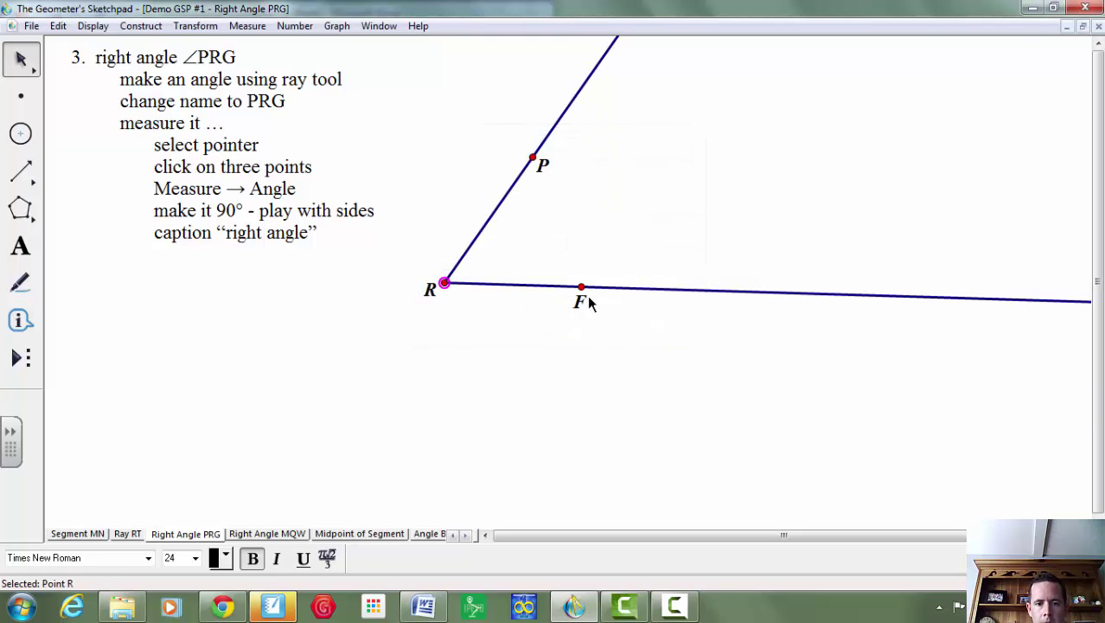
pyautogui.doubleClick(583, 305)
pyautogui.write('G')
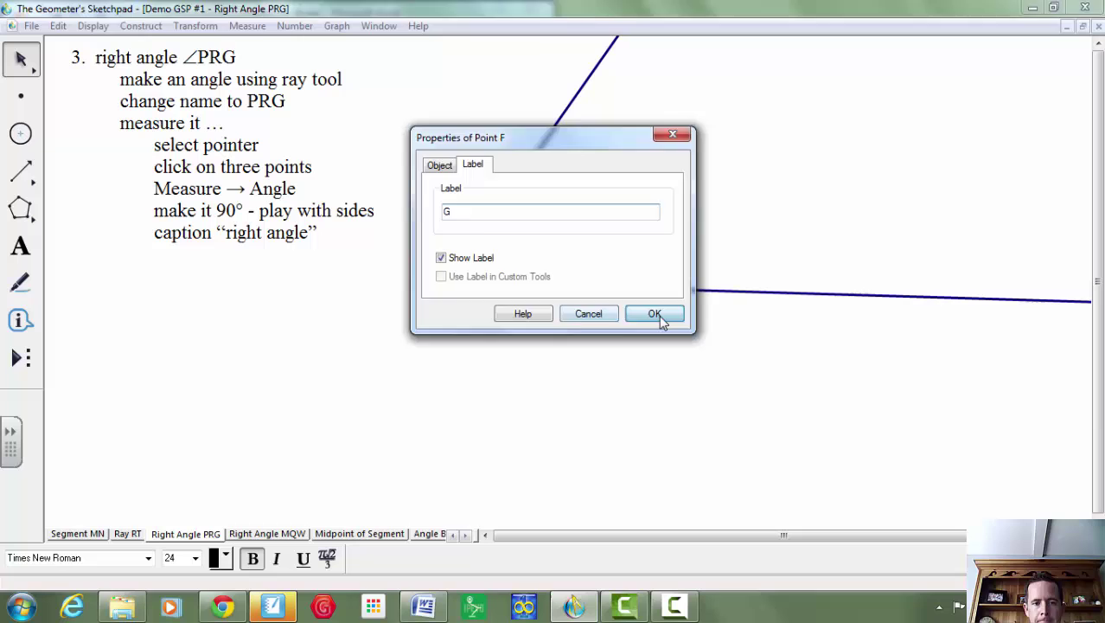
pyautogui.click(656, 314)
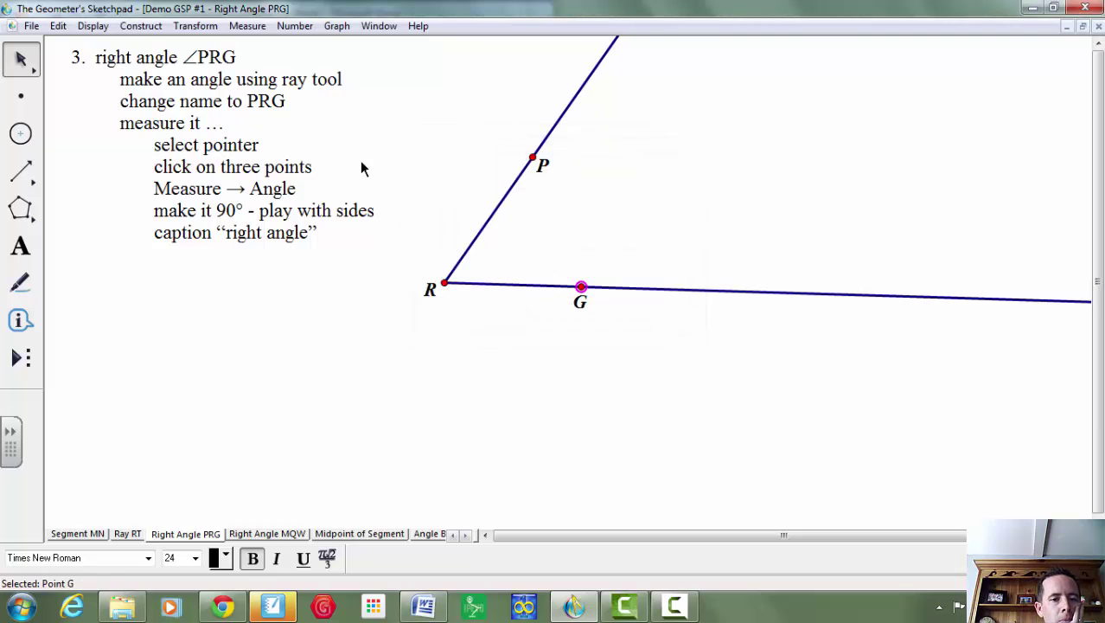
# Select P, R and G in order, measure the angle (56.58°), and place the reading beside P
pyautogui.click(435, 173)
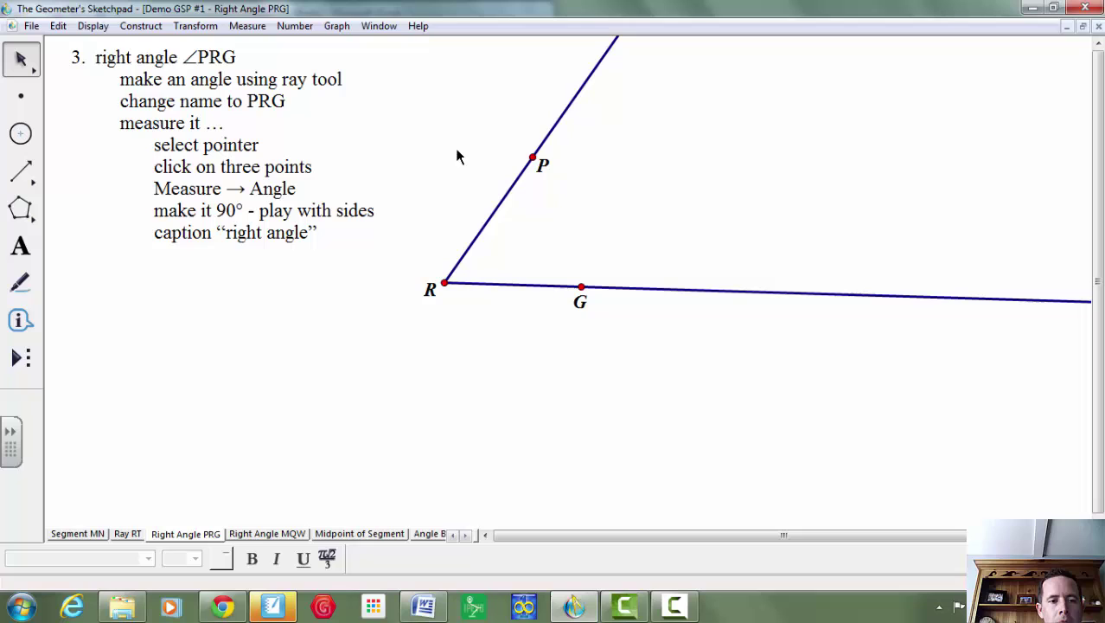
pyautogui.click(533, 158)
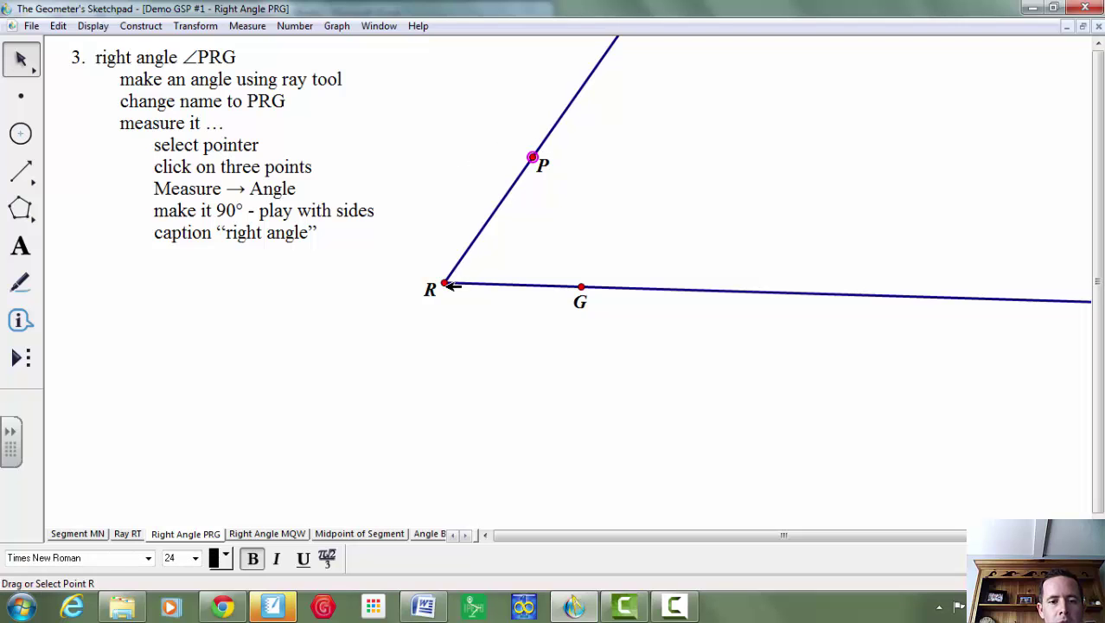
pyautogui.click(445, 283)
pyautogui.click(581, 287)
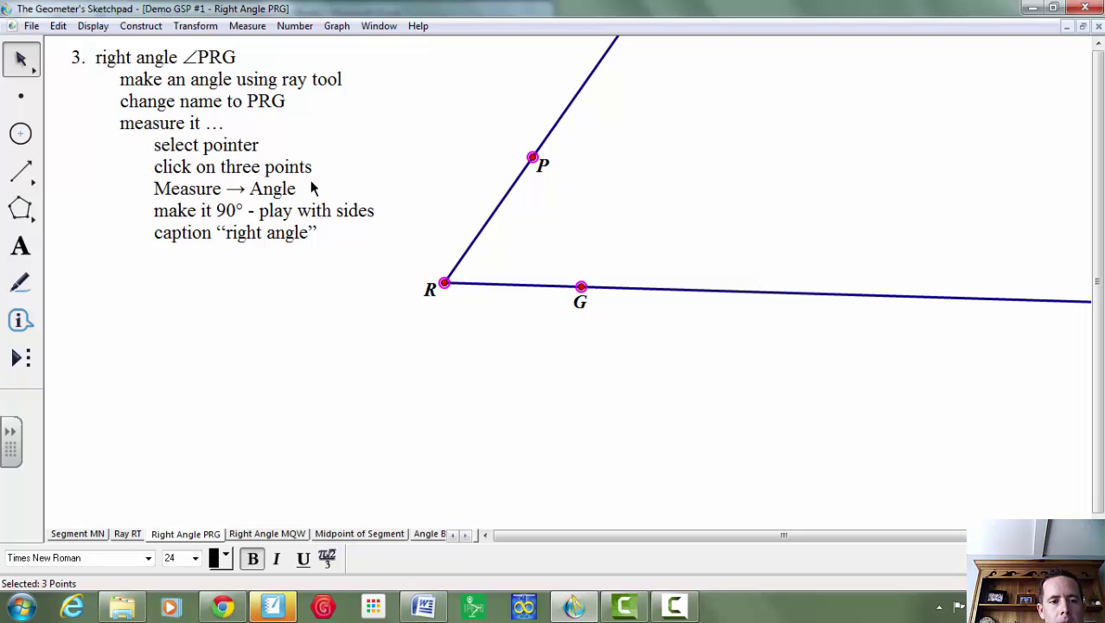
pyautogui.click(255, 28)
pyautogui.click(243, 118)
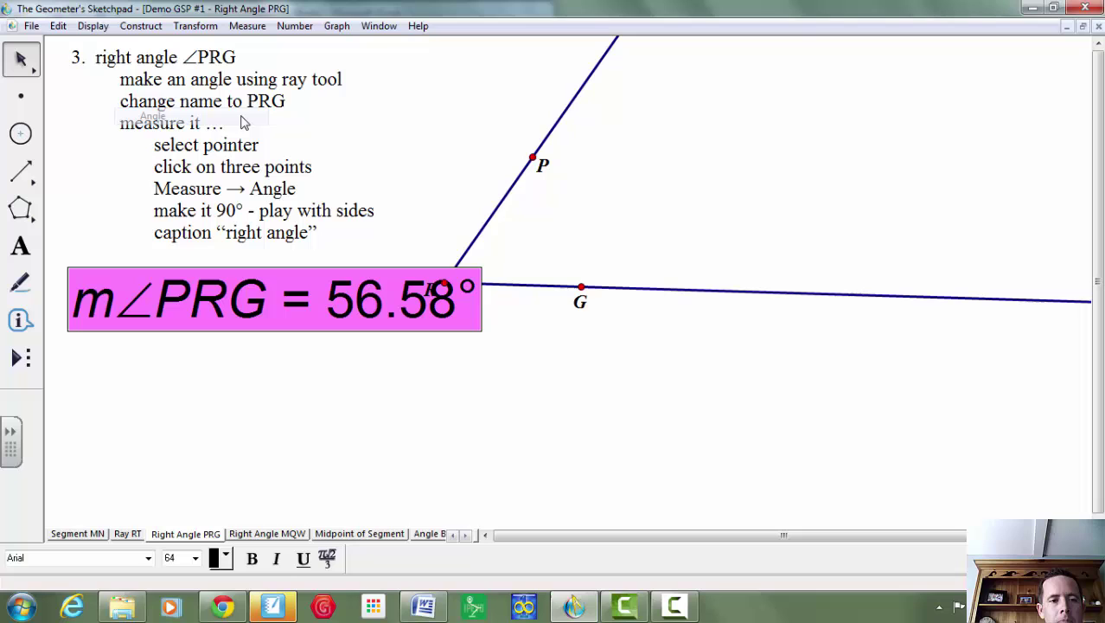
pyautogui.moveTo(349, 304); pyautogui.dragTo(863, 200)
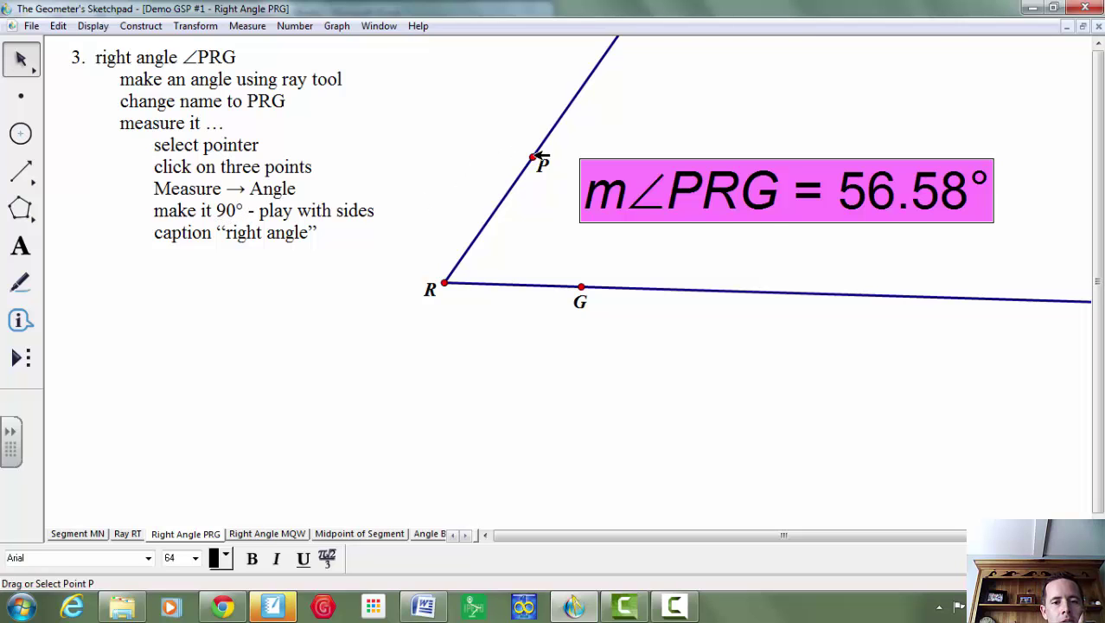
# Drag P to make angle PRG 90° and set the measurement precision to tenths (90.0°)
pyautogui.moveTo(533, 157); pyautogui.dragTo(453, 93)
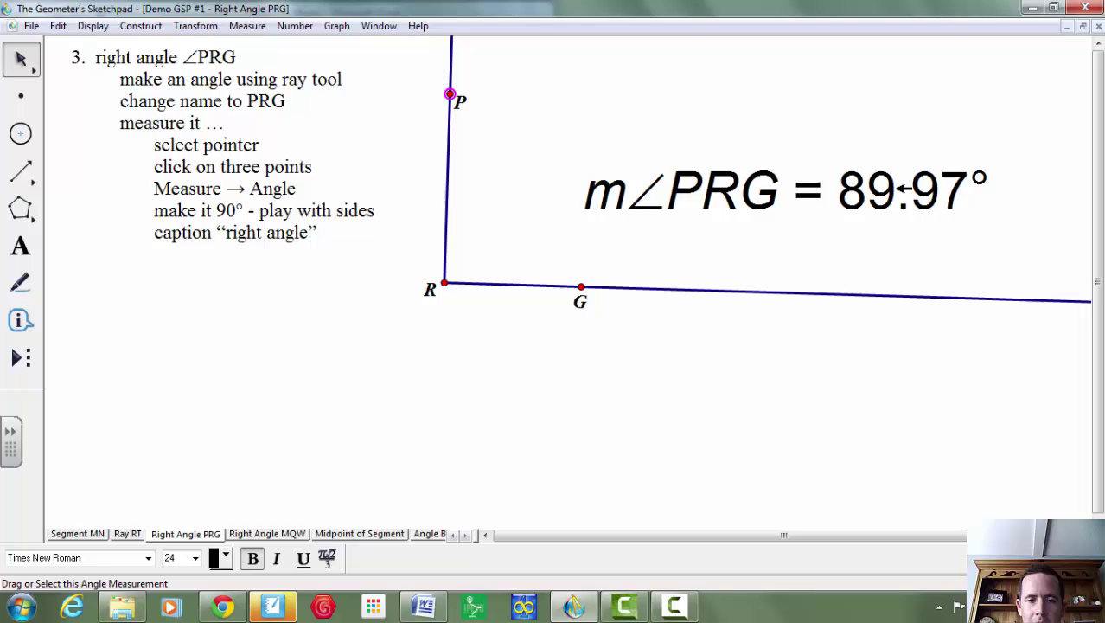
pyautogui.rightClick(898, 164)
pyautogui.click(948, 193)
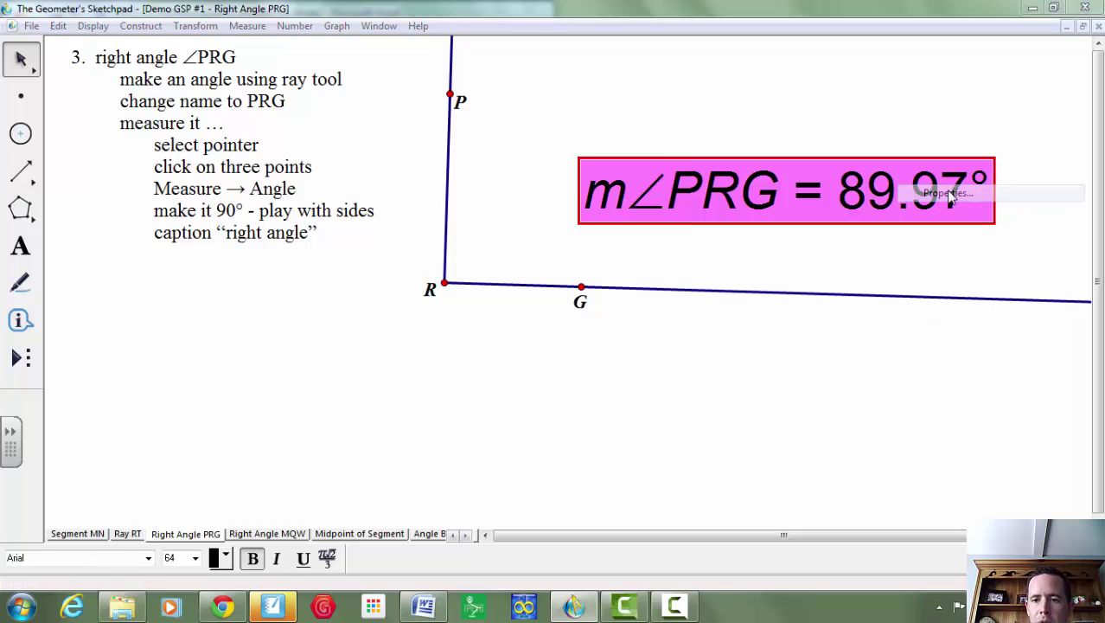
pyautogui.click(507, 166)
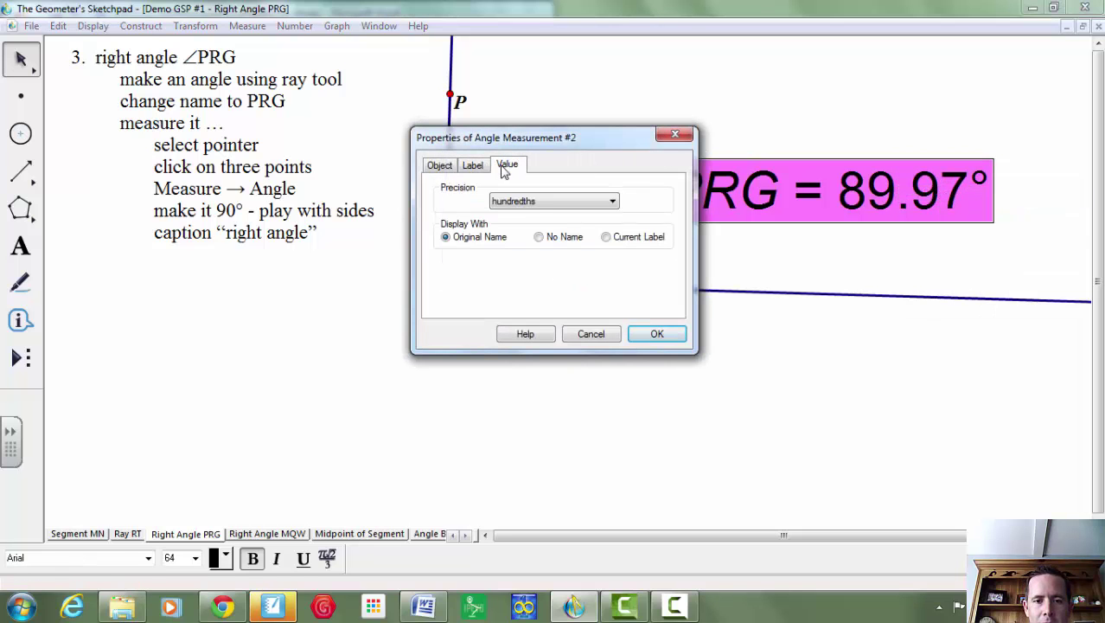
pyautogui.click(540, 204)
pyautogui.click(533, 235)
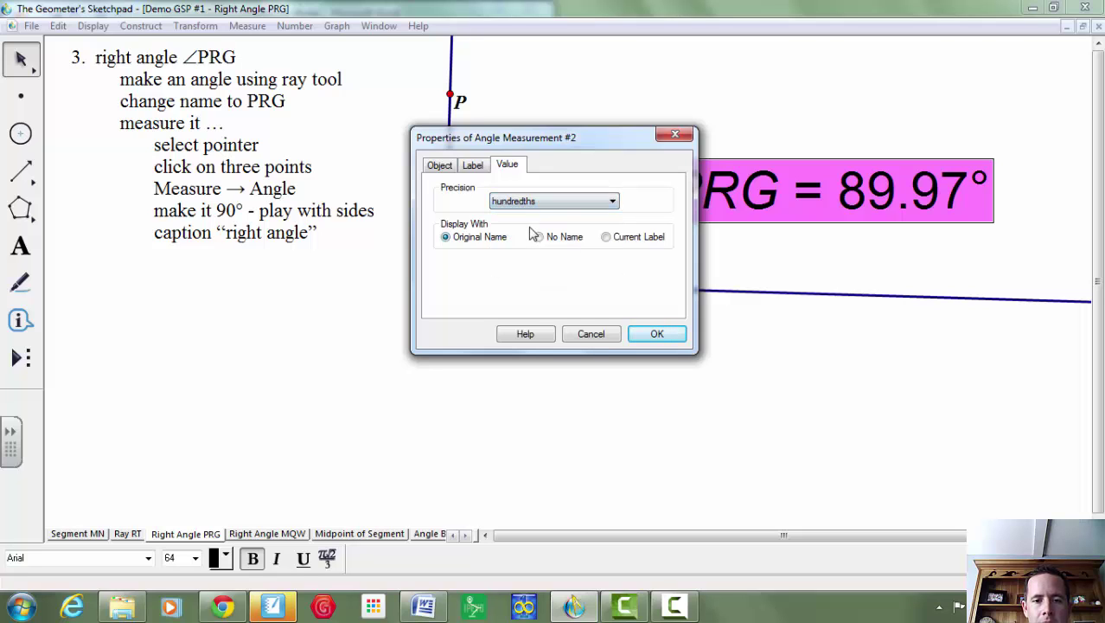
pyautogui.click(538, 202)
pyautogui.click(538, 226)
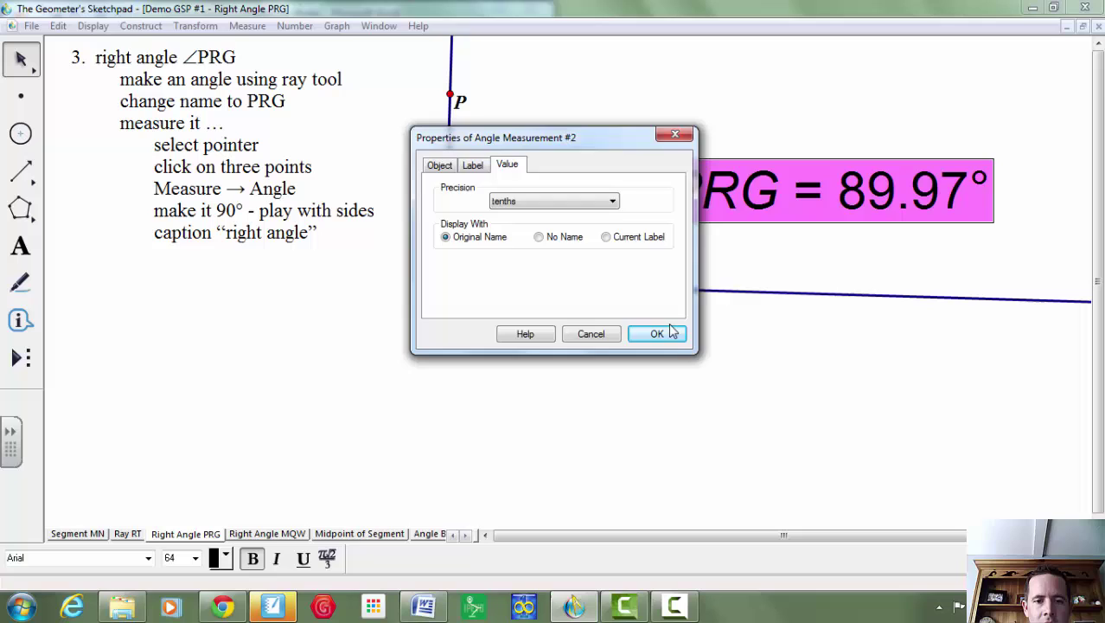
pyautogui.click(668, 332)
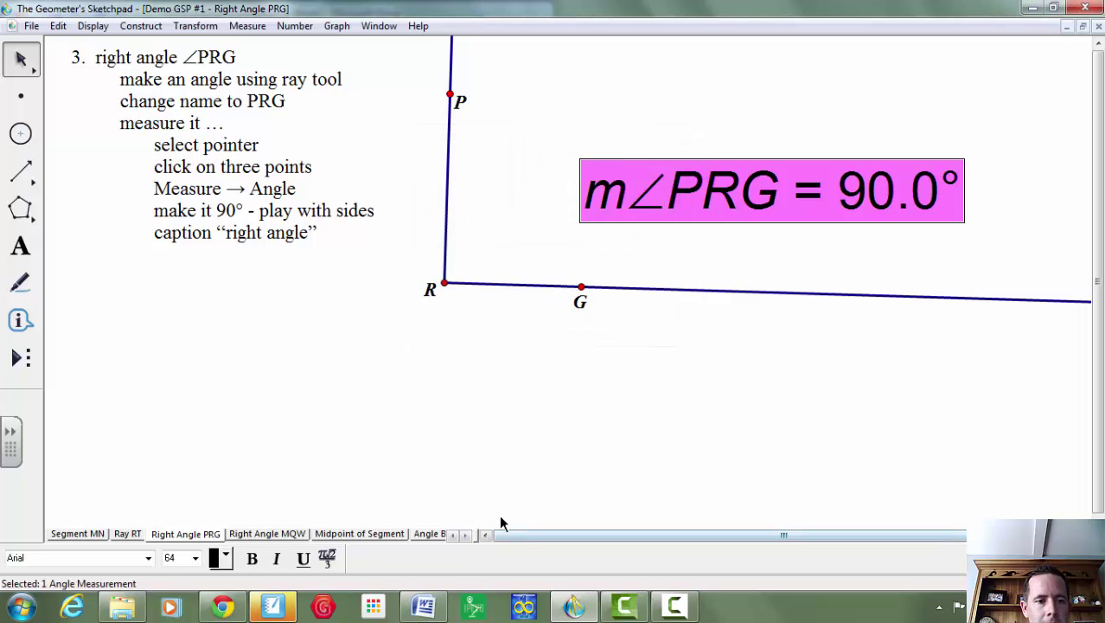
# Add the caption 'Right Angle' in a text box below angle PRG
pyautogui.click(21, 246)
pyautogui.moveTo(541, 335); pyautogui.dragTo(829, 386)
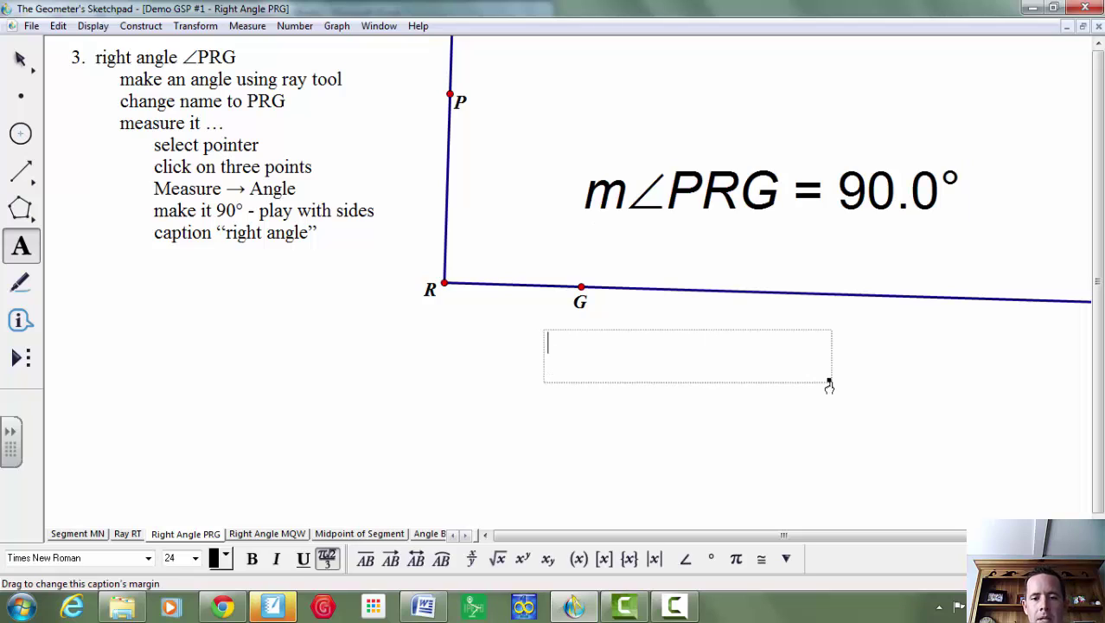
pyautogui.write('Right Angle')
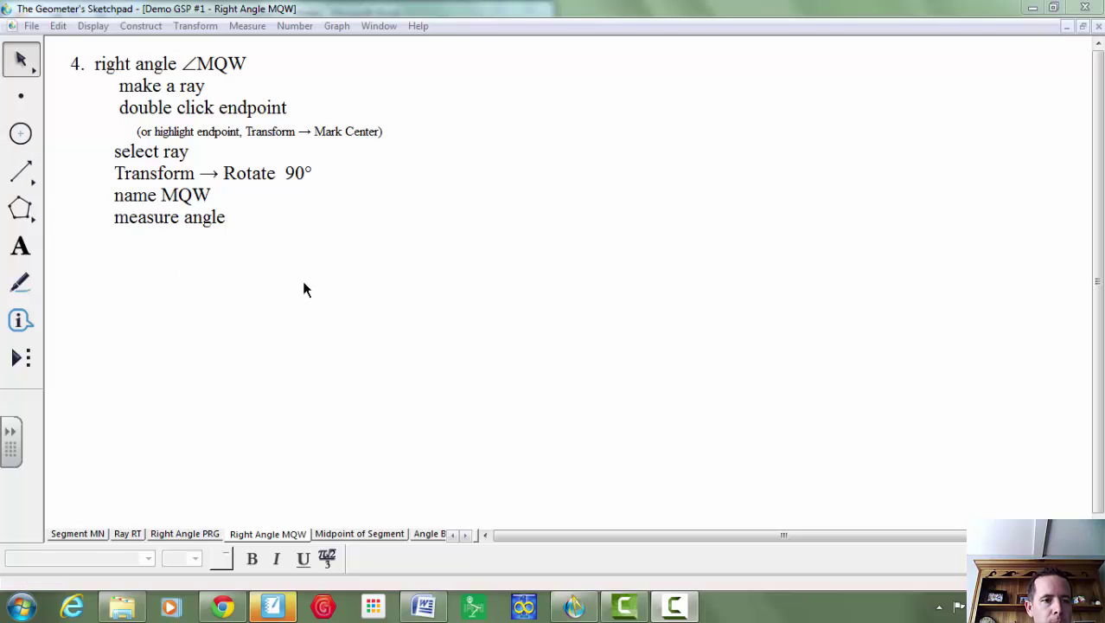
# Draw a ray rising up-right from its lower-left endpoint and mark that endpoint as the rotation centre
pyautogui.click(20, 171)
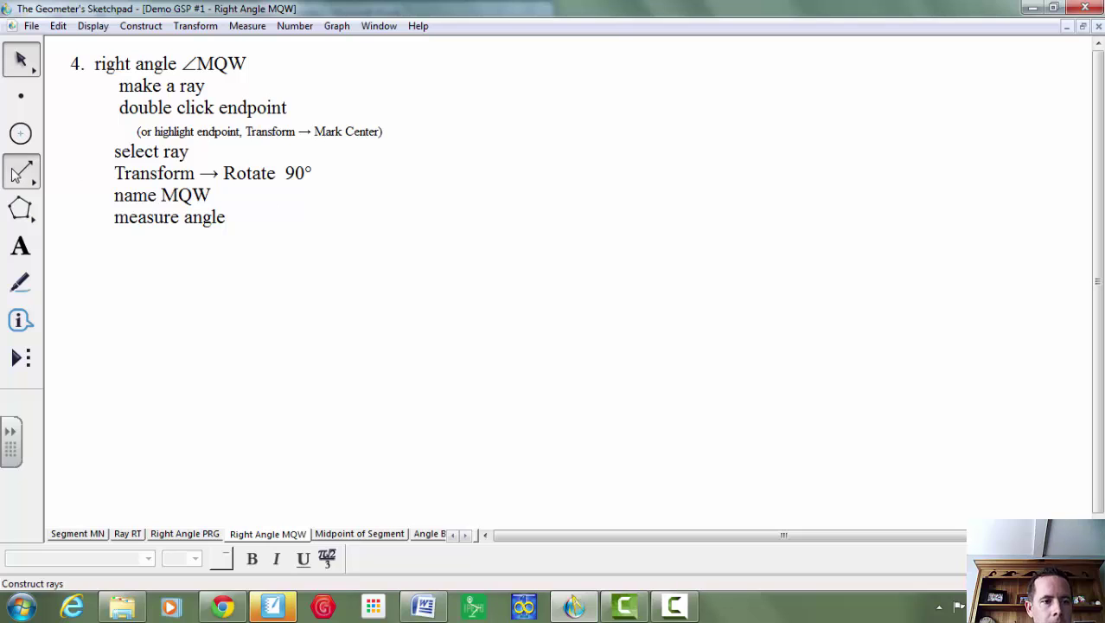
pyautogui.moveTo(251, 285); pyautogui.dragTo(421, 202)
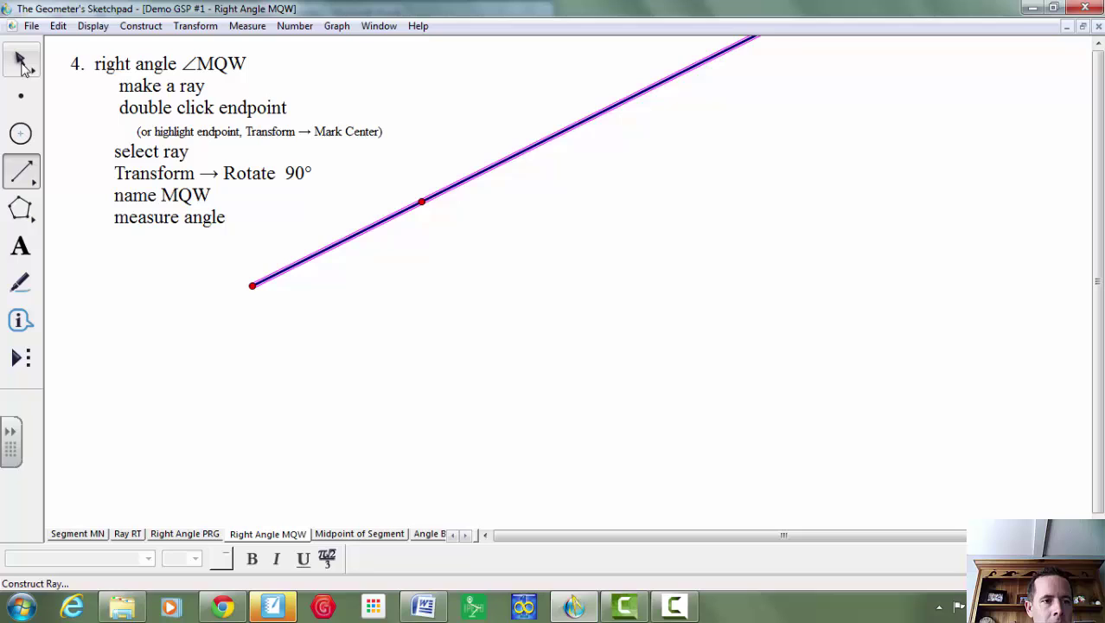
pyautogui.click(28, 61)
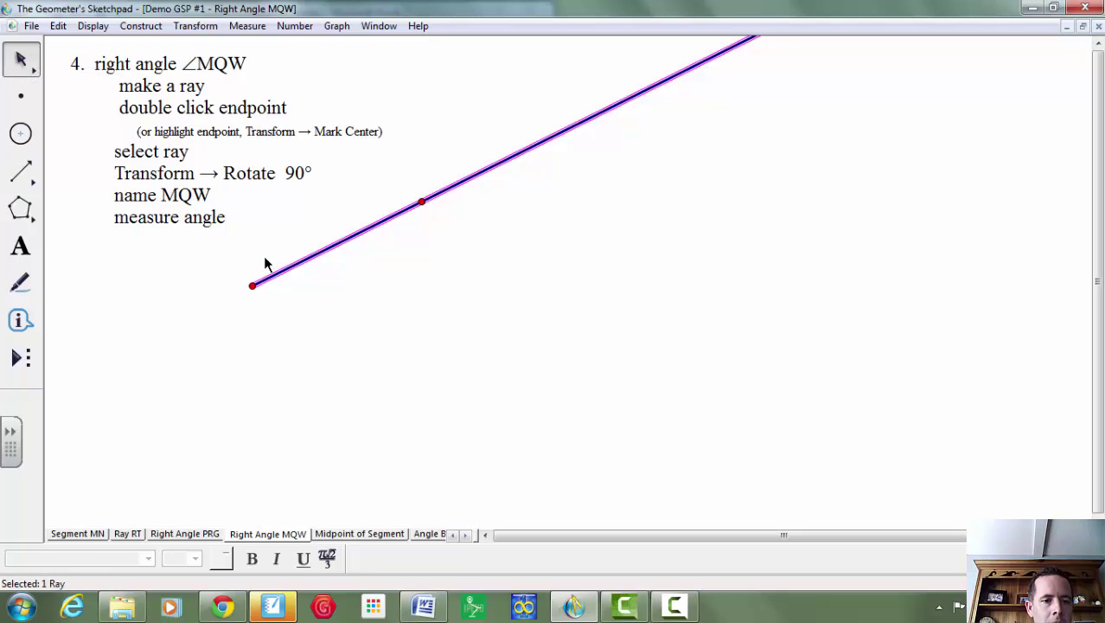
pyautogui.doubleClick(251, 286)
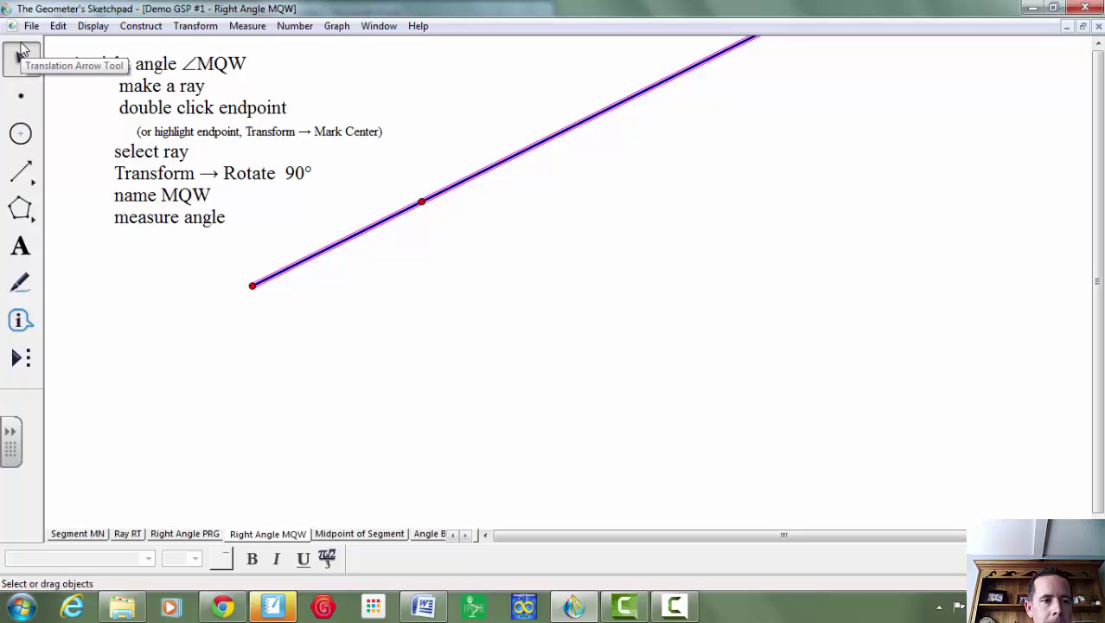
# Rotate the ray 90° about its endpoint, then drag the figure so one ray lies horizontal
pyautogui.click(378, 247)
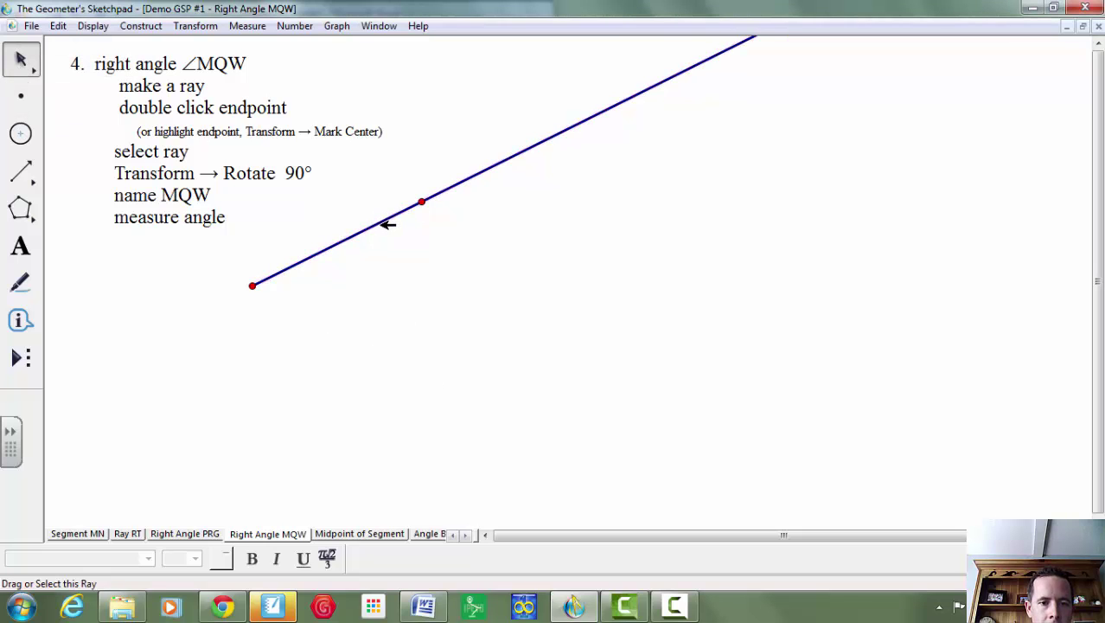
pyautogui.click(383, 221)
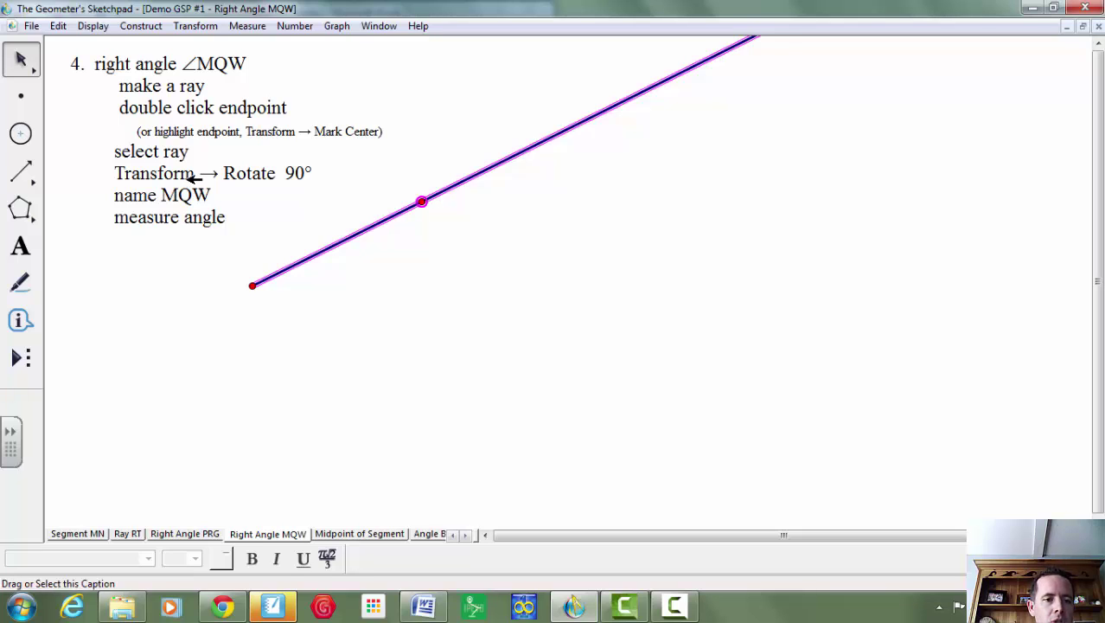
pyautogui.click(187, 25)
pyautogui.click(148, 176)
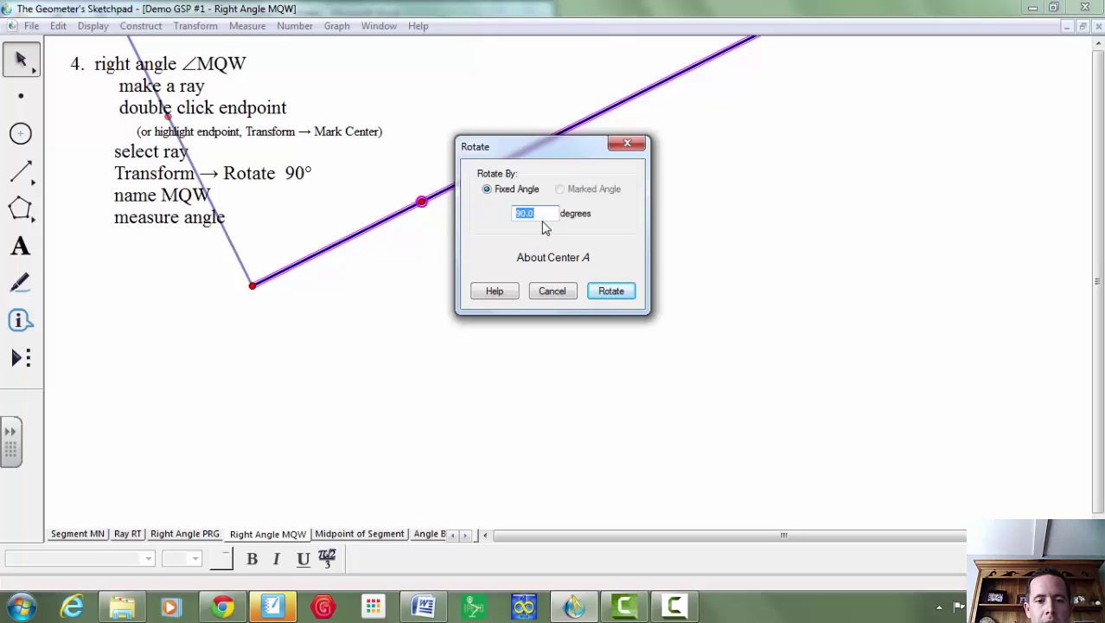
pyautogui.click(610, 291)
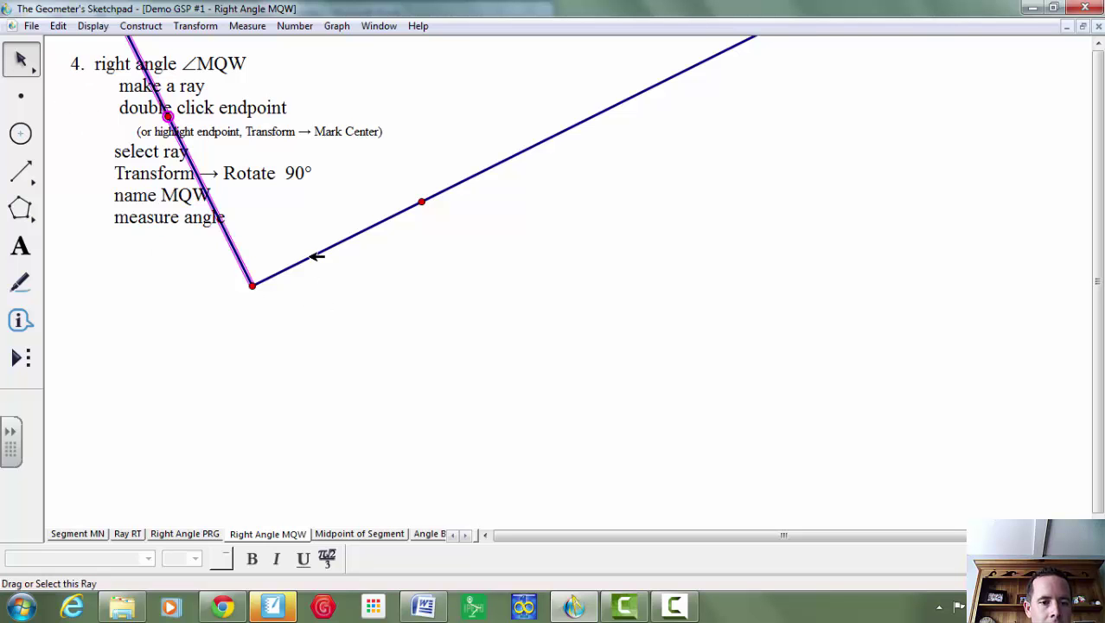
pyautogui.moveTo(316, 255); pyautogui.dragTo(353, 298)
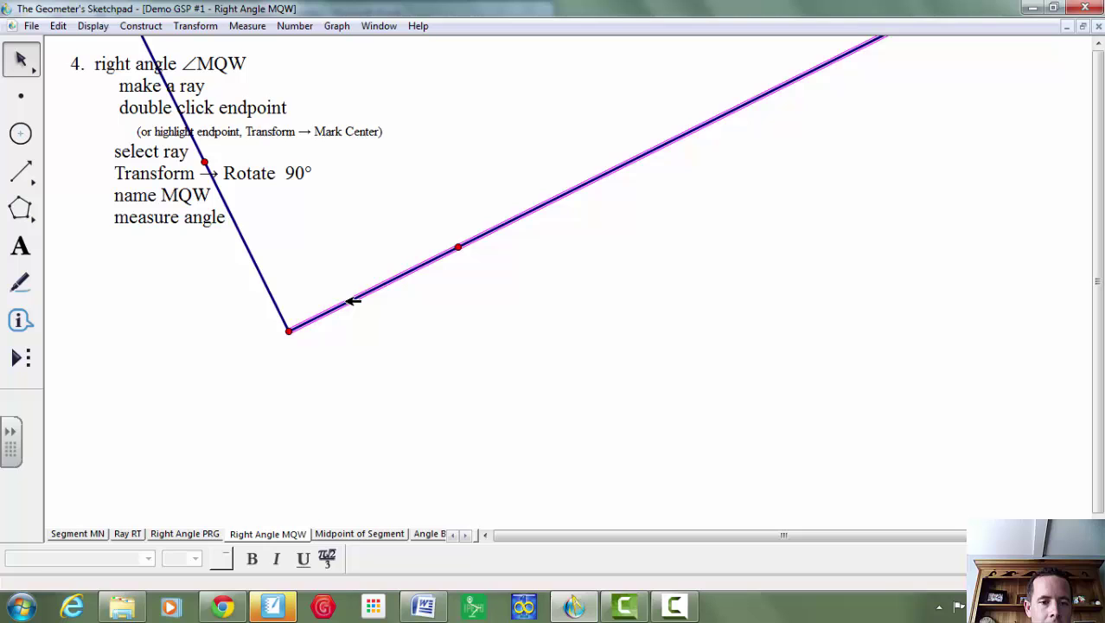
pyautogui.moveTo(461, 244); pyautogui.dragTo(426, 330)
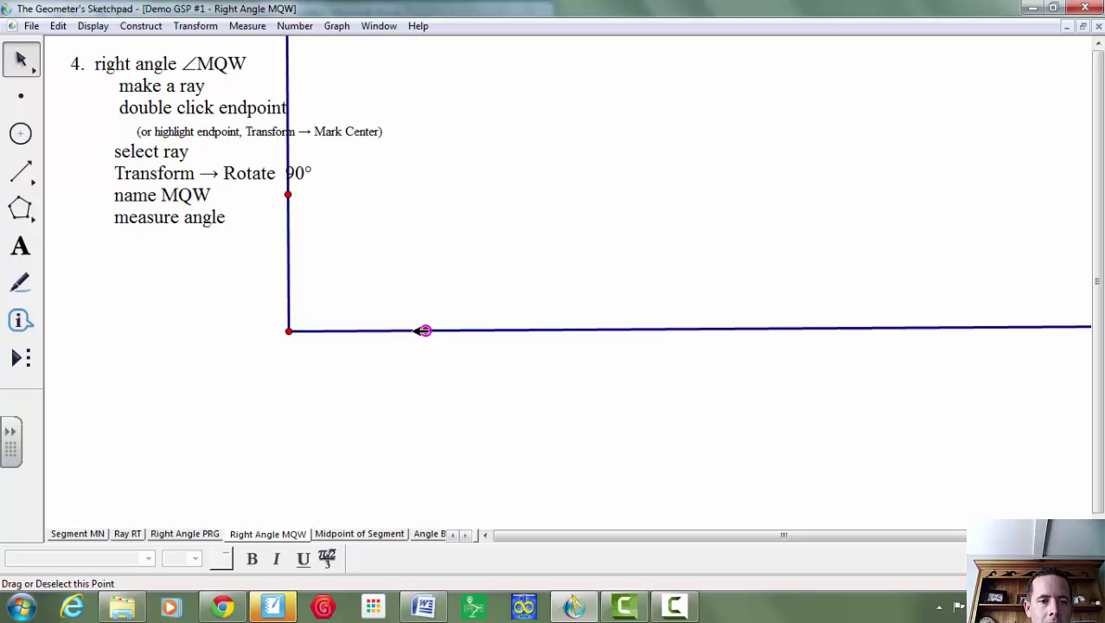
# Show labels on the upper point, the vertex and the lower point of the right angle
pyautogui.click(21, 246)
pyautogui.click(289, 196)
pyautogui.click(289, 331)
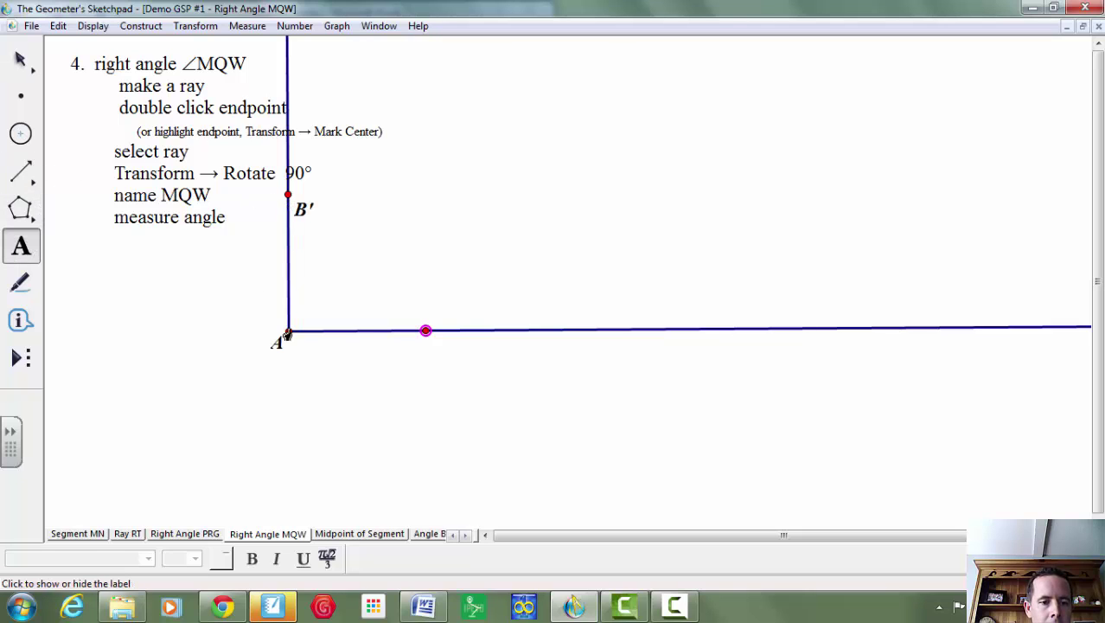
pyautogui.click(424, 330)
pyautogui.click(21, 59)
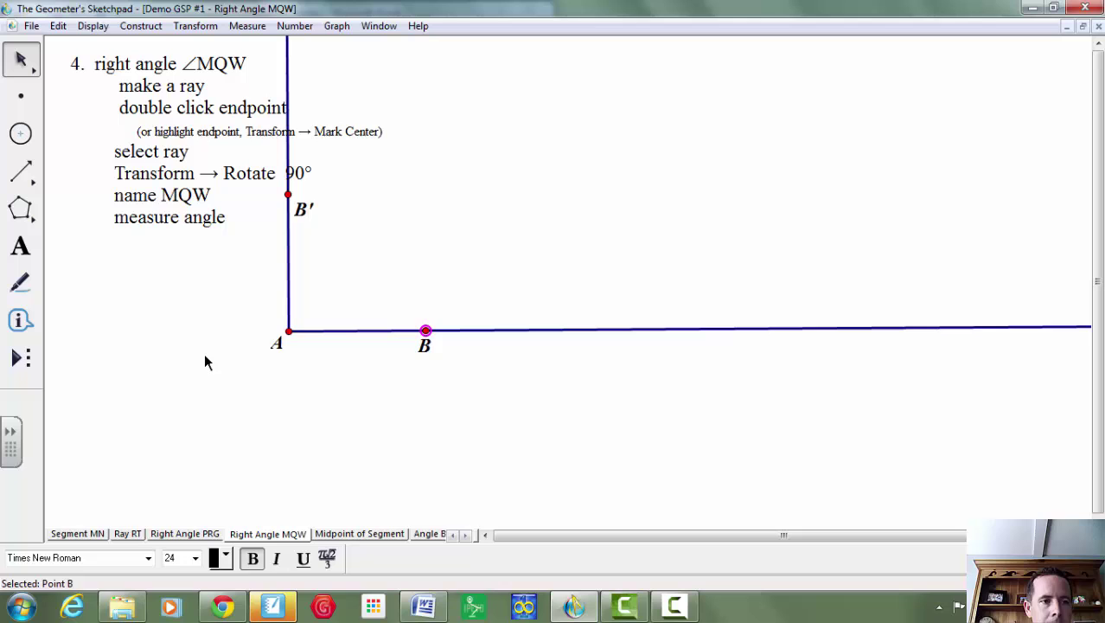
pyautogui.click(203, 354)
# Rename the labels to M for the upper point, Q for the vertex and W for the lower point
pyautogui.doubleClick(300, 212)
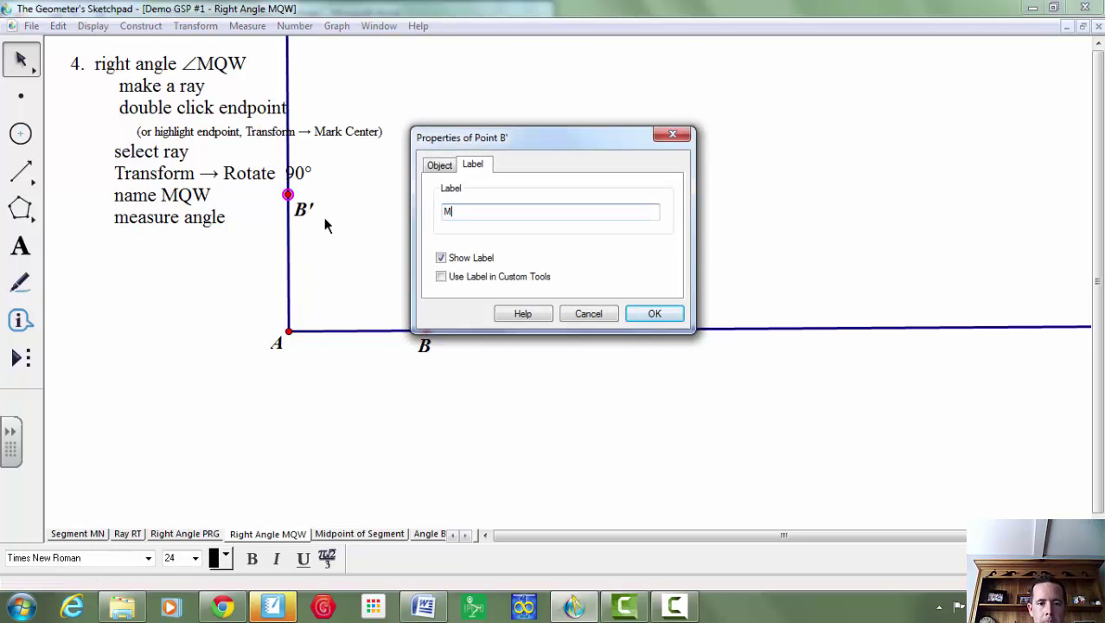
pyautogui.click(654, 313)
pyautogui.doubleClick(278, 349)
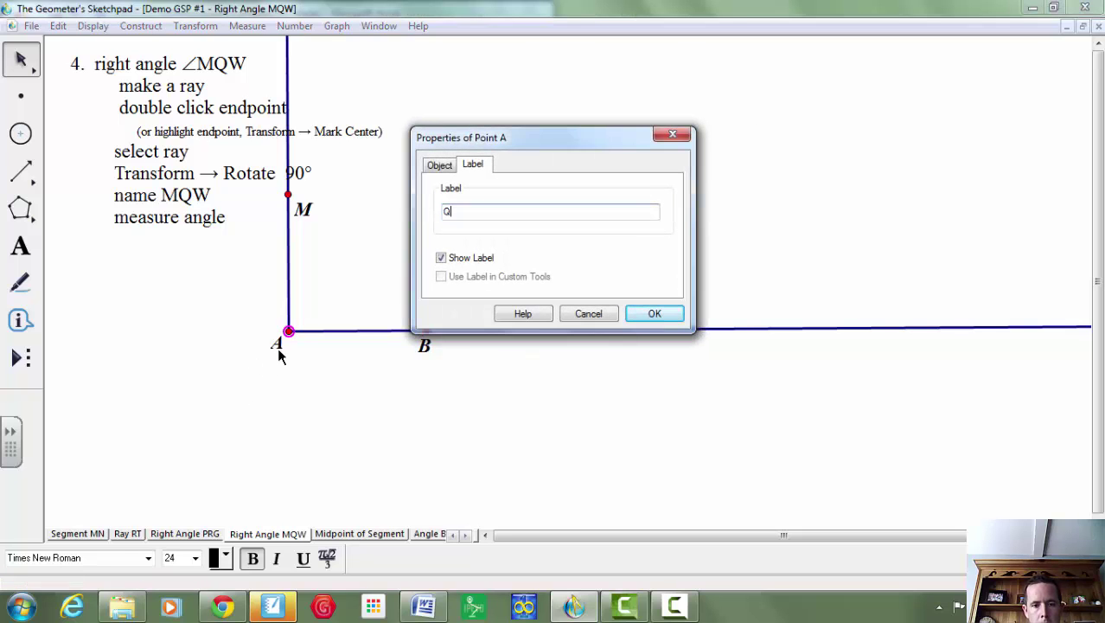
pyautogui.click(651, 314)
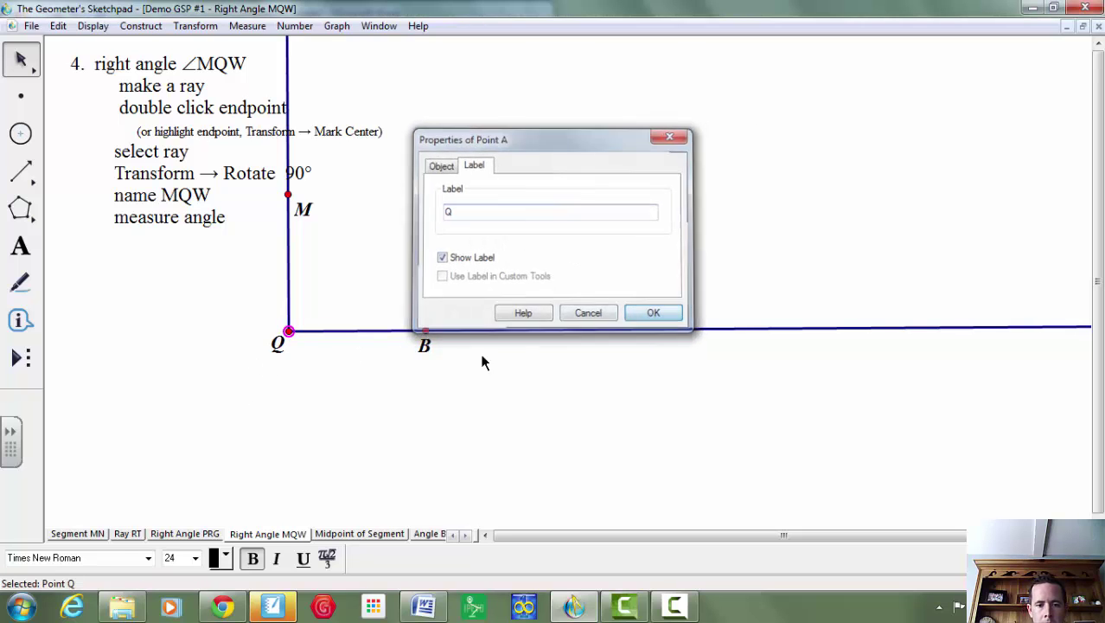
pyautogui.doubleClick(426, 348)
pyautogui.write('W')
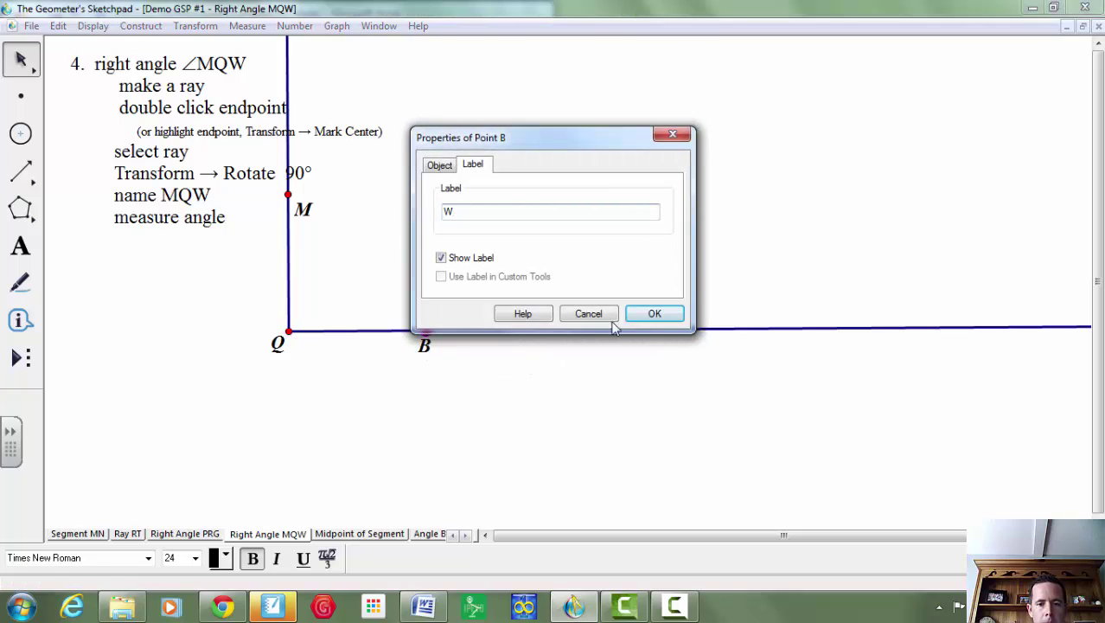
pyautogui.click(650, 313)
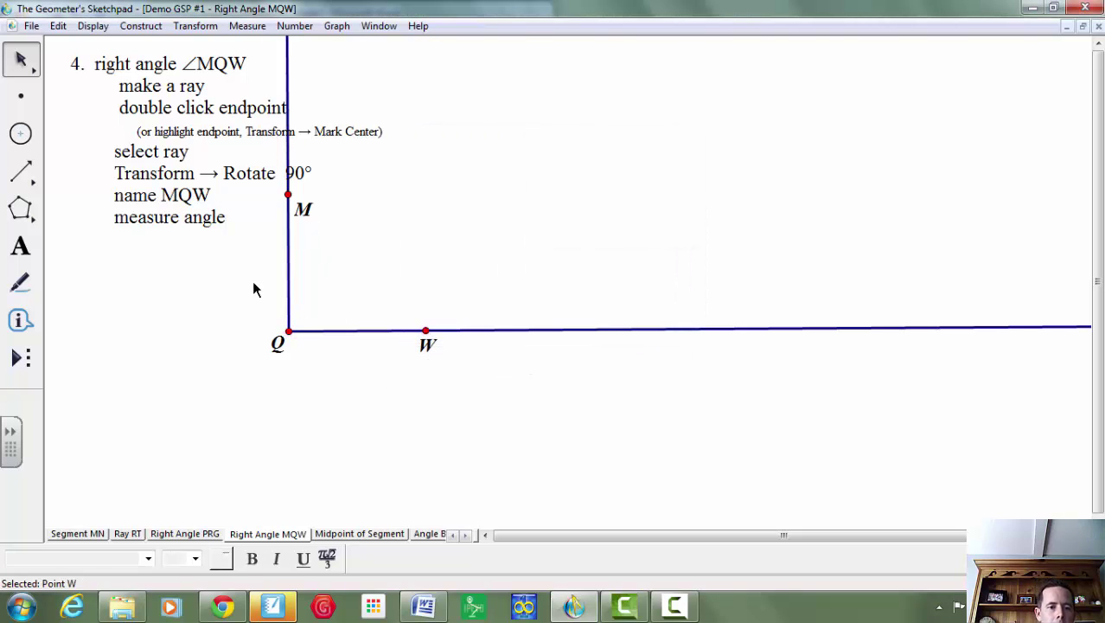
# Measure angle MQW (90.00°) and place the readout to the right of M
pyautogui.click(289, 194)
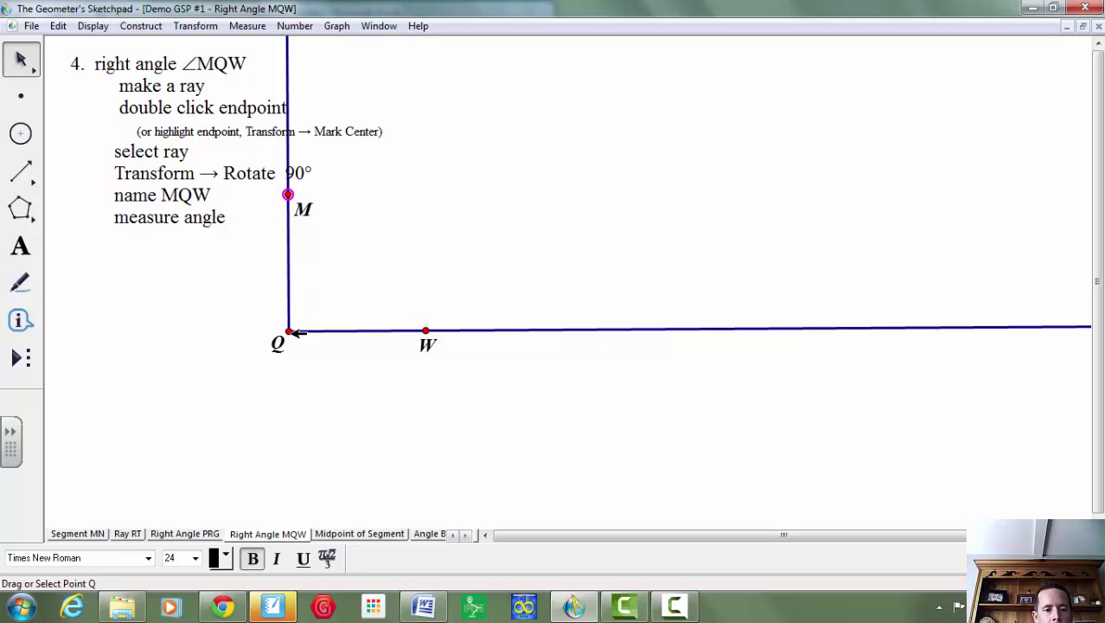
pyautogui.click(289, 330)
pyautogui.click(424, 330)
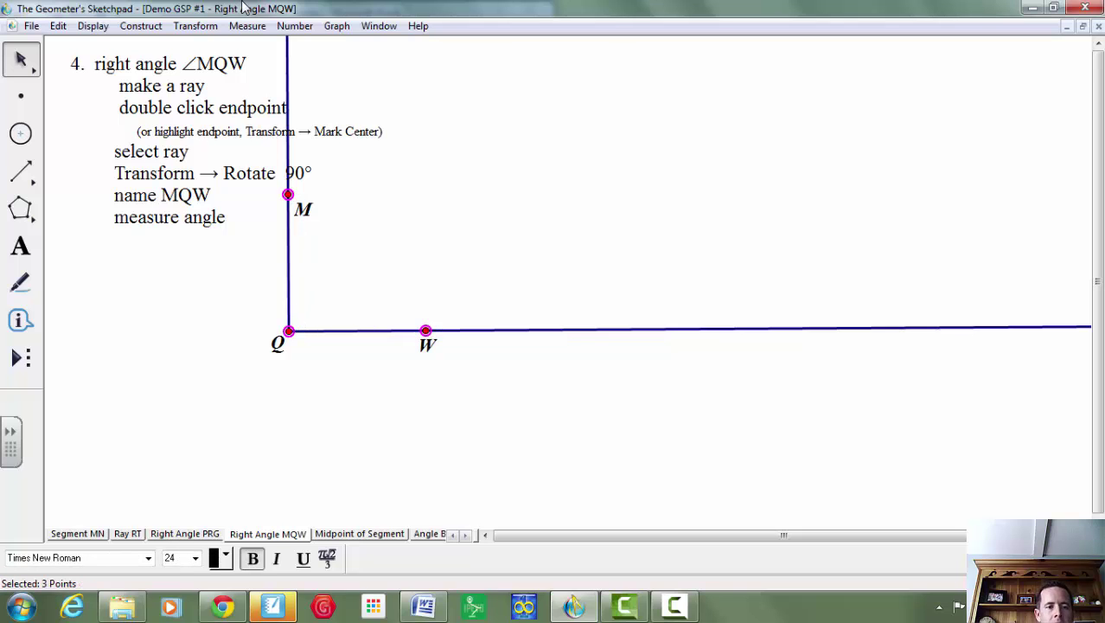
pyautogui.click(248, 26)
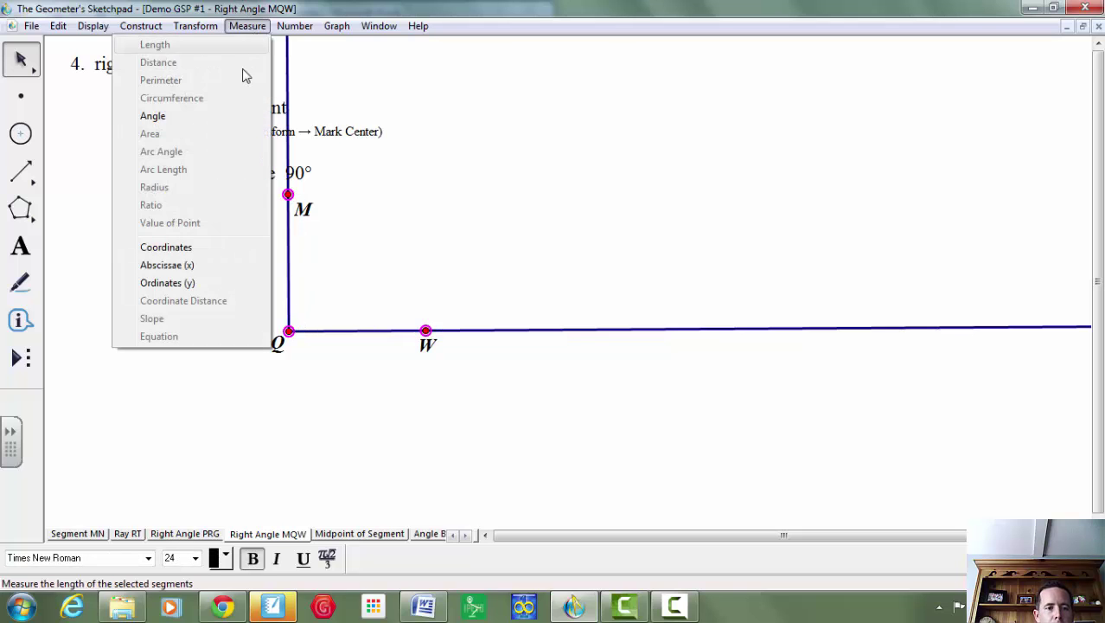
pyautogui.click(231, 115)
pyautogui.moveTo(205, 287); pyautogui.dragTo(520, 218)
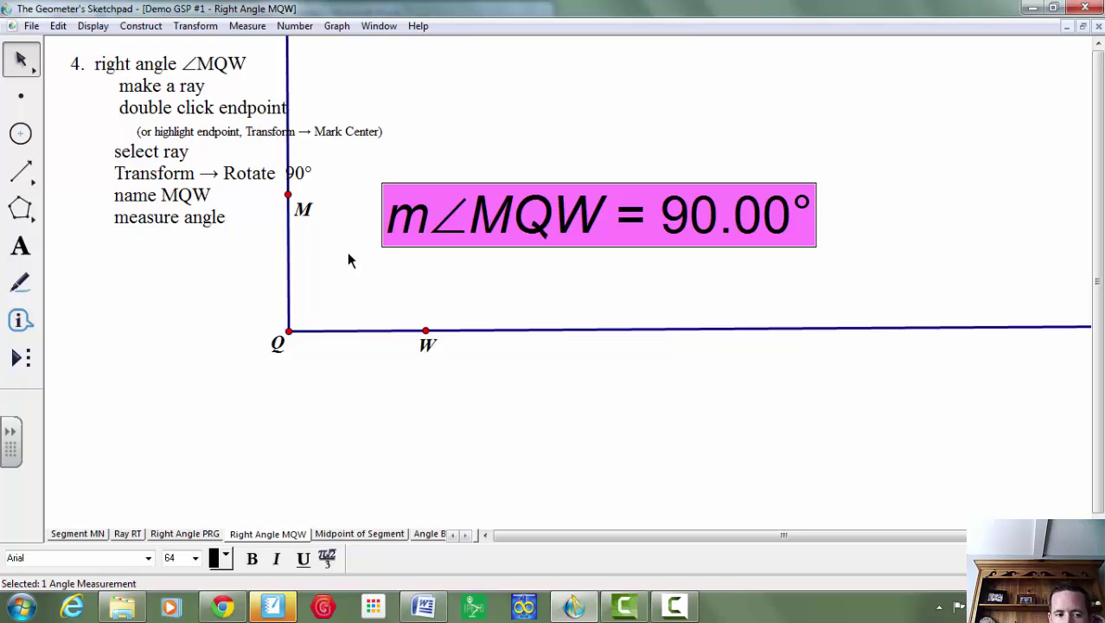
# Add a right-angle marker in the corner at vertex Q
pyautogui.click(21, 283)
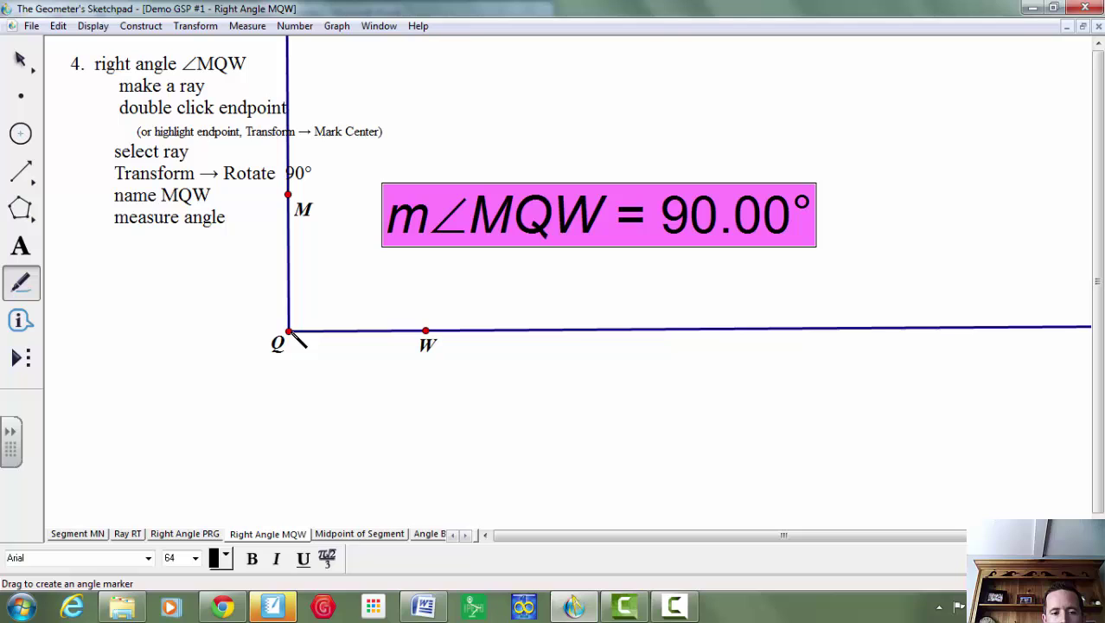
pyautogui.moveTo(293, 334); pyautogui.dragTo(302, 318)
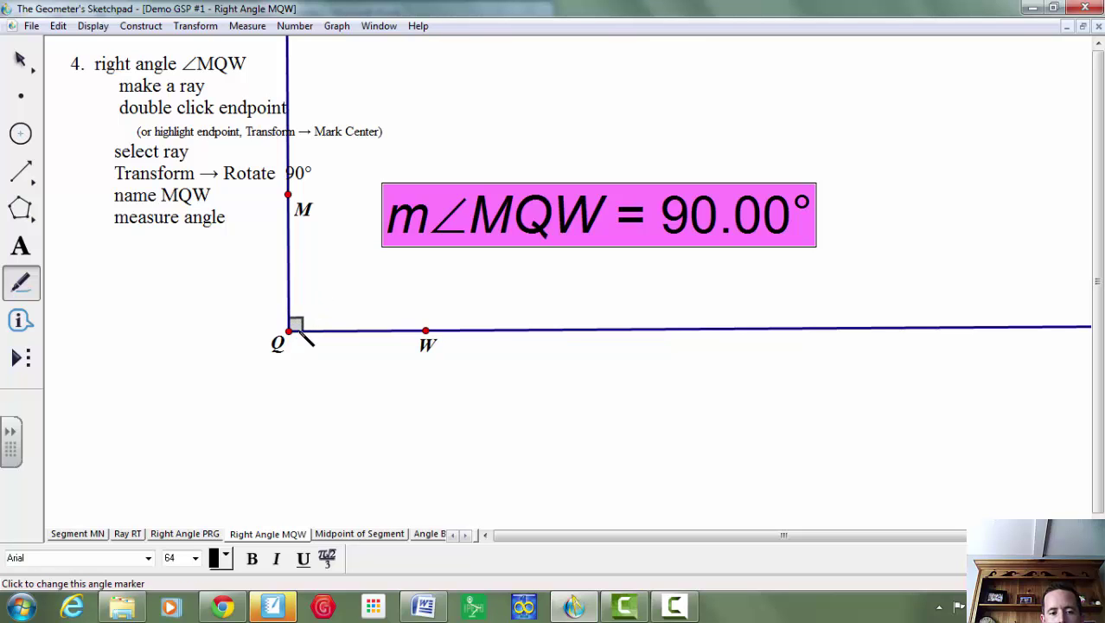
pyautogui.click(23, 64)
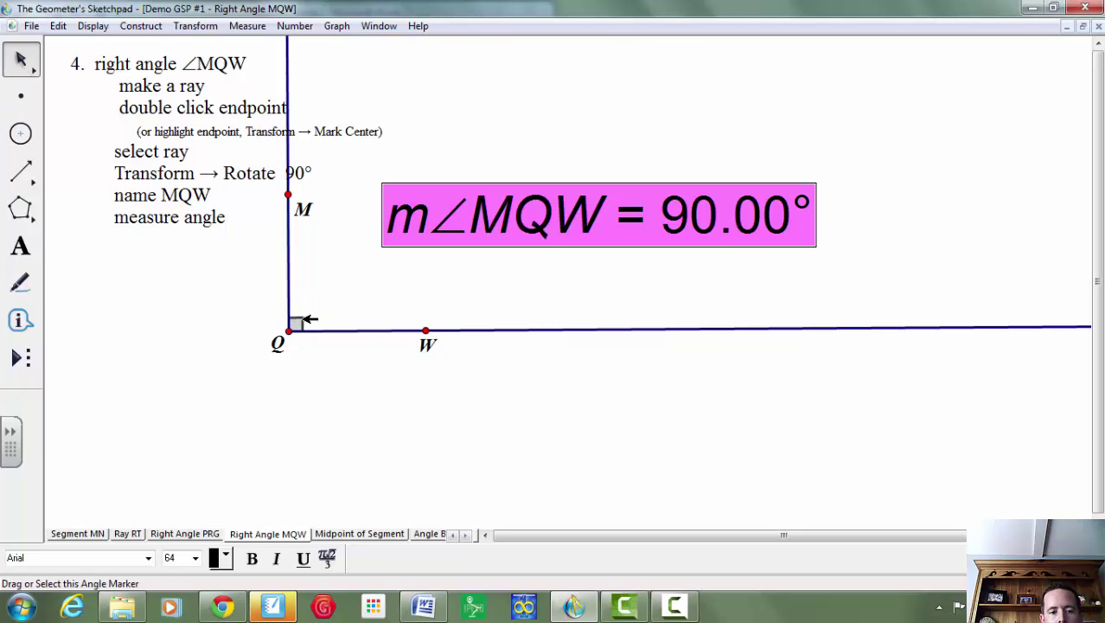